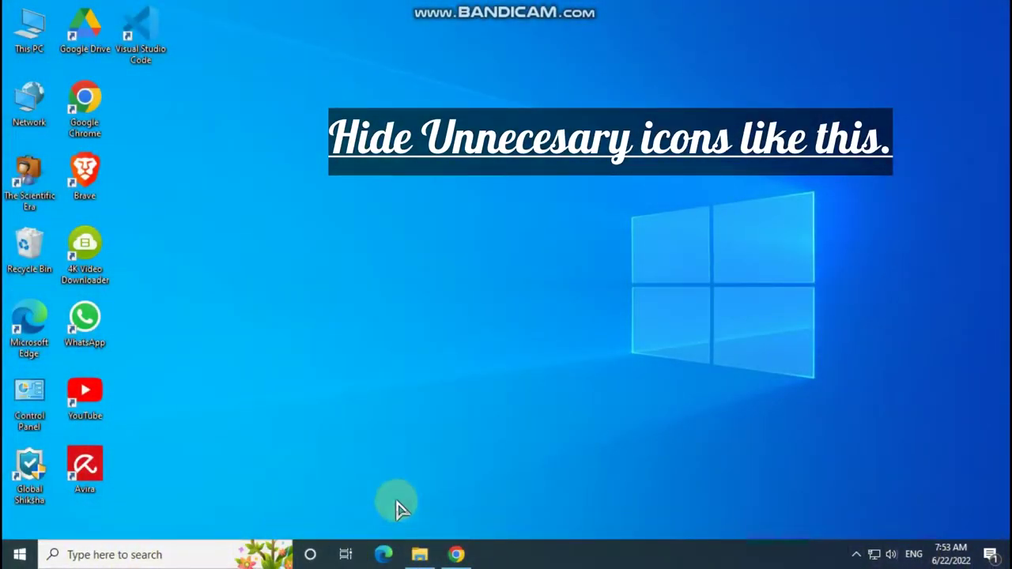
# - Hide the search box, the Cortana button and the Task View button from the taskbar
pyautogui.rightClick(581, 562)
pyautogui.moveTo(797, 214)
pyautogui.click(849, 217)
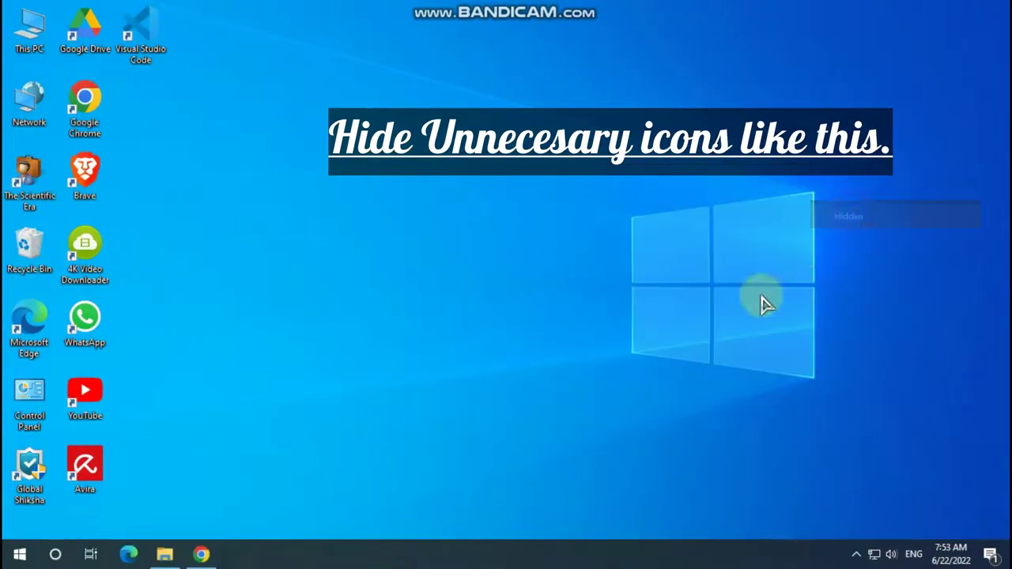
pyautogui.rightClick(419, 563)
pyautogui.click(496, 259)
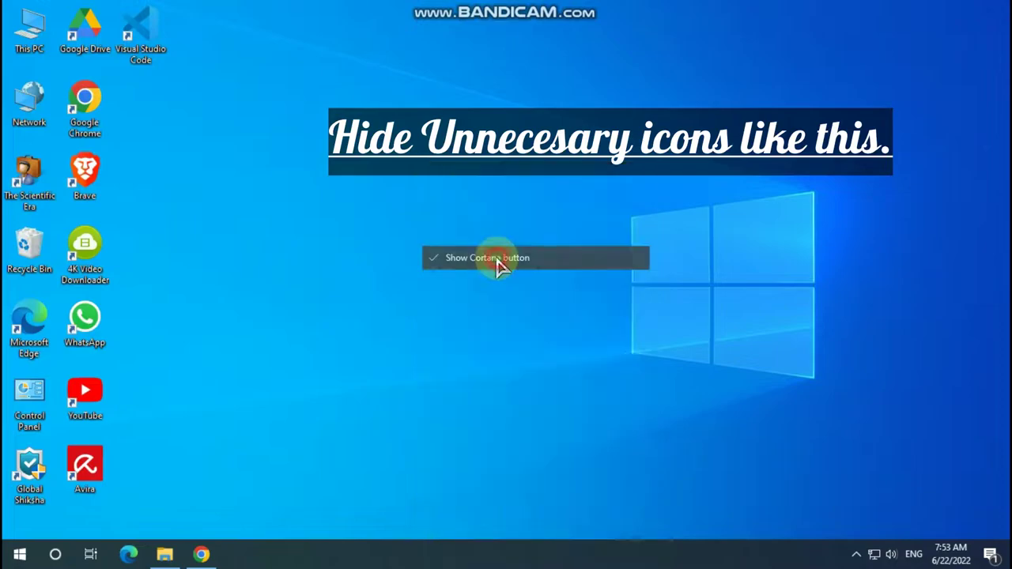
pyautogui.rightClick(533, 554)
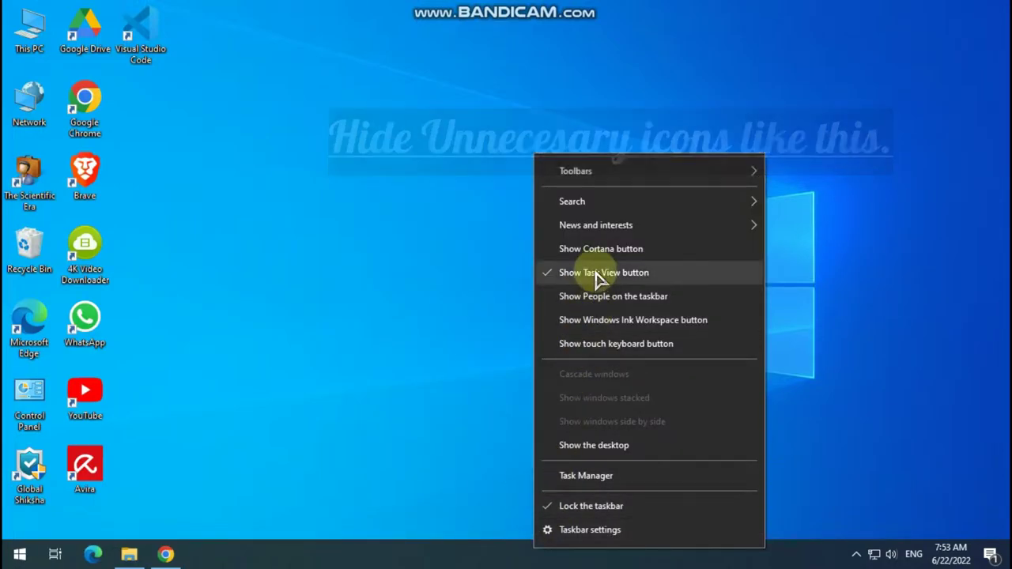
pyautogui.click(595, 273)
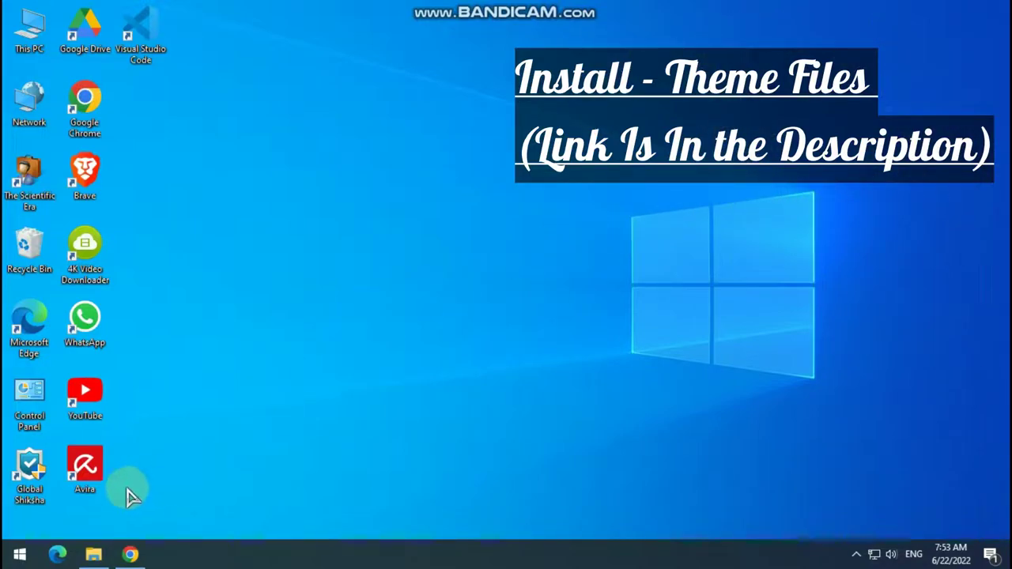
# - Switch to Chrome, view the Google Drive page of Somewhere Down The Line.rar, and minimize the browser
pyautogui.click(131, 555)
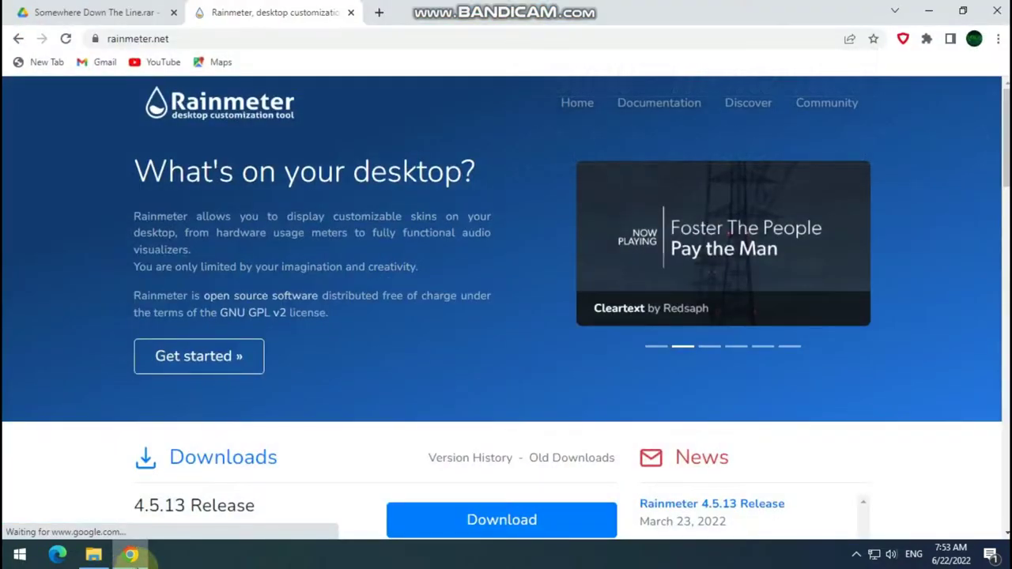
pyautogui.click(55, 13)
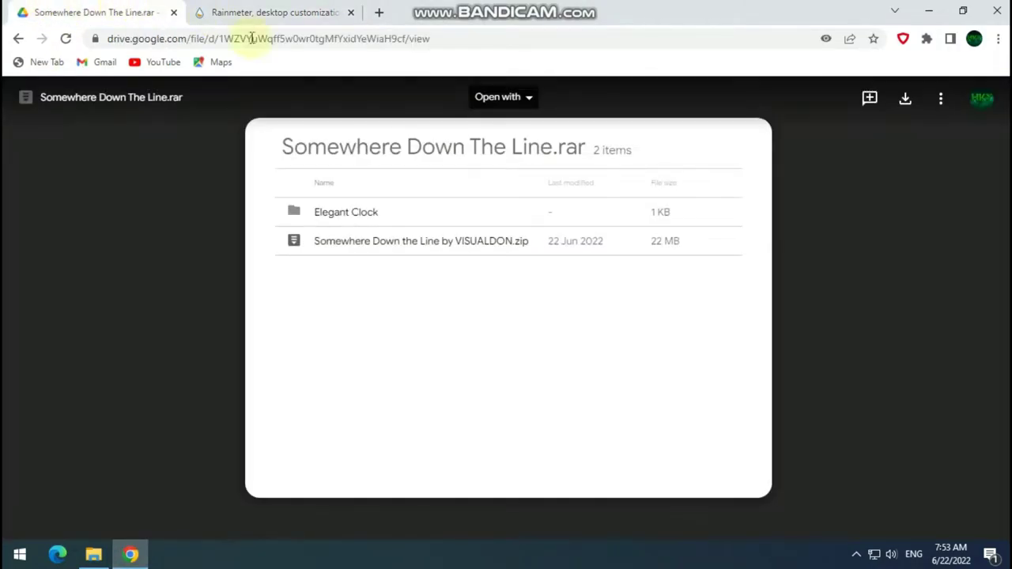
pyautogui.click(933, 13)
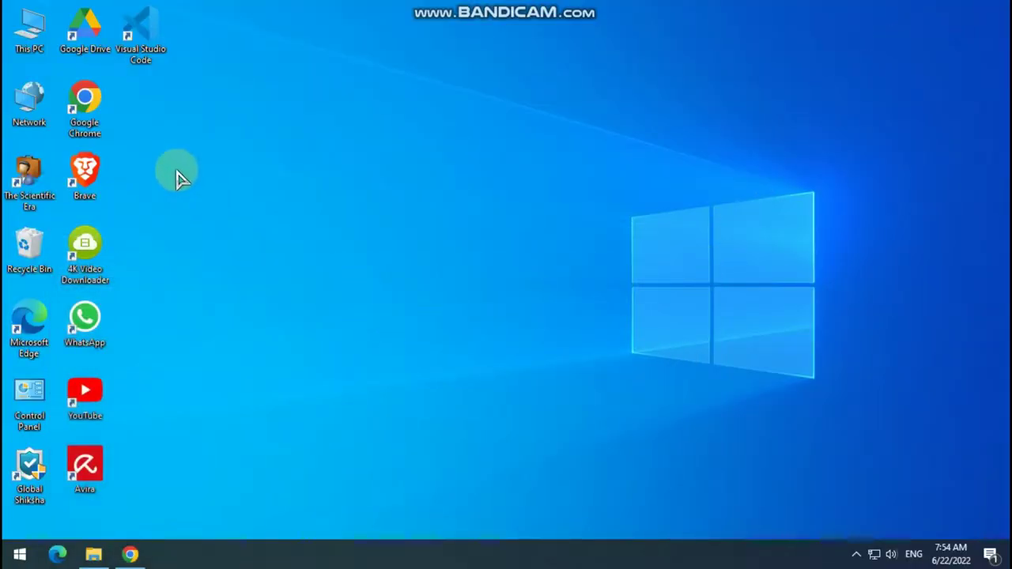
# - Extract the Somewhere Down The Line archive in the Downloads folder into a subfolder of the same name
pyautogui.doubleClick(24, 31)
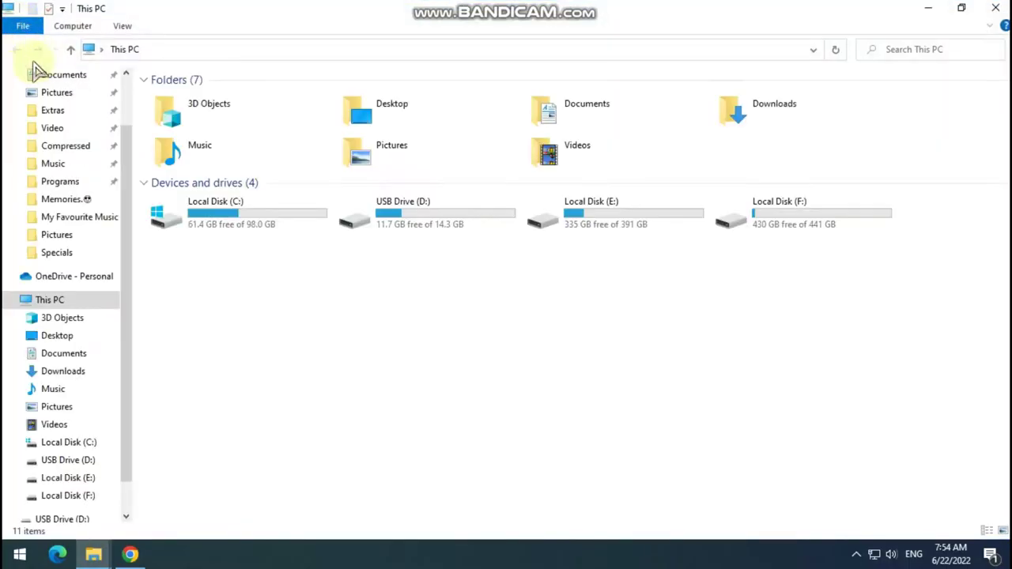
pyautogui.click(90, 378)
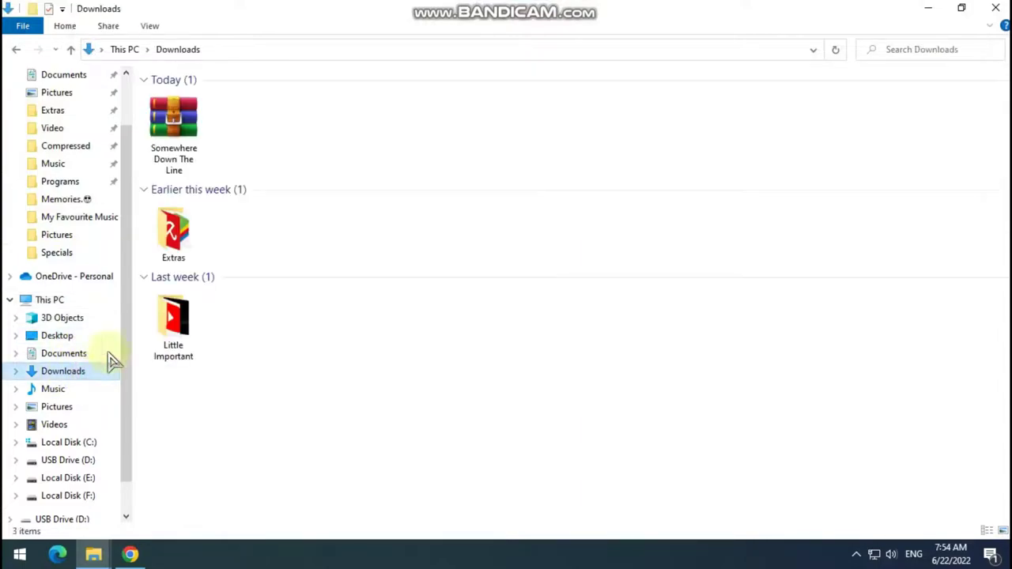
pyautogui.click(164, 128)
pyautogui.rightClick(163, 127)
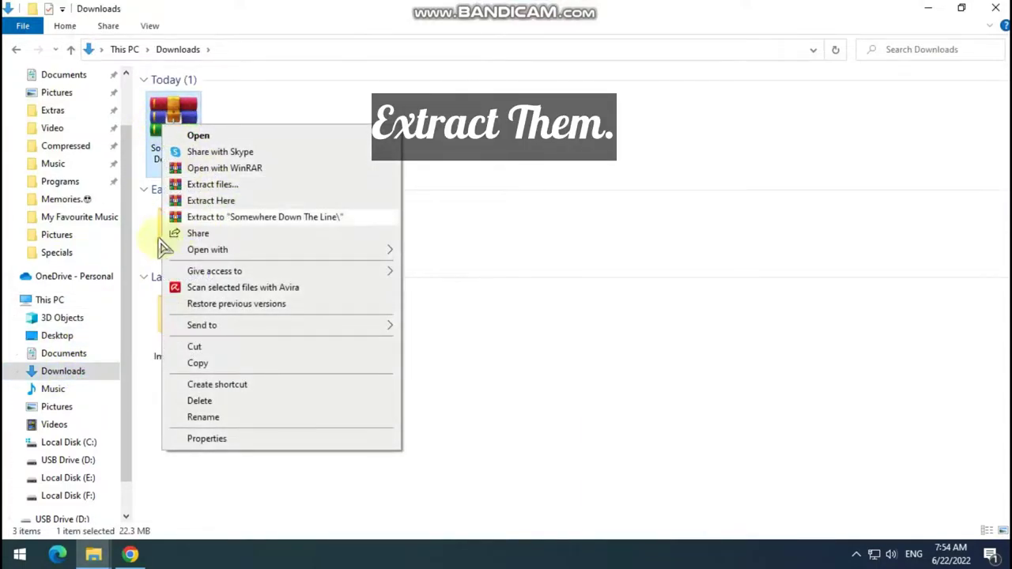
pyautogui.click(333, 220)
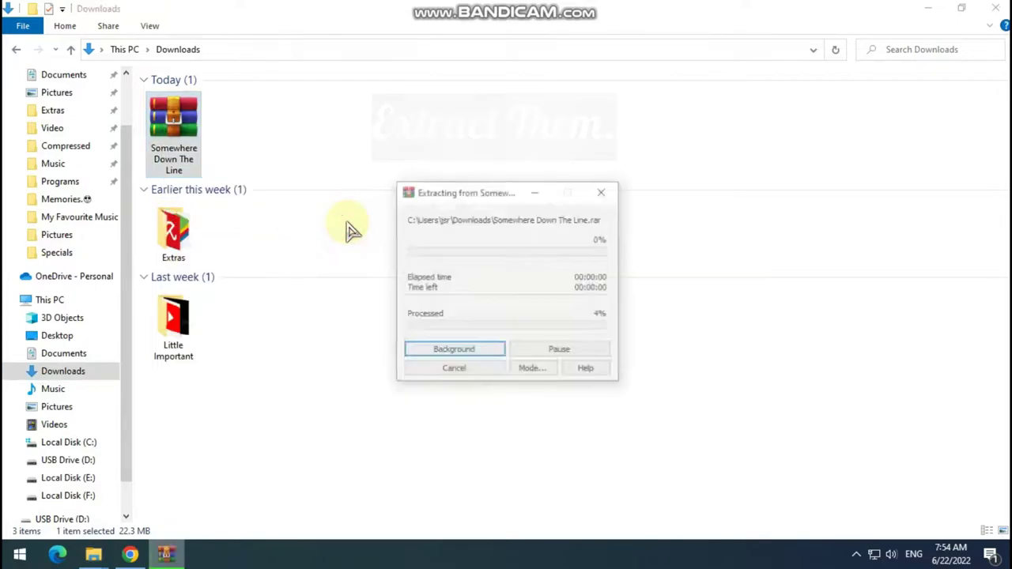
# - Display the contents of the extracted Somewhere Down The Line folder as large icons, and close the window
pyautogui.doubleClick(232, 119)
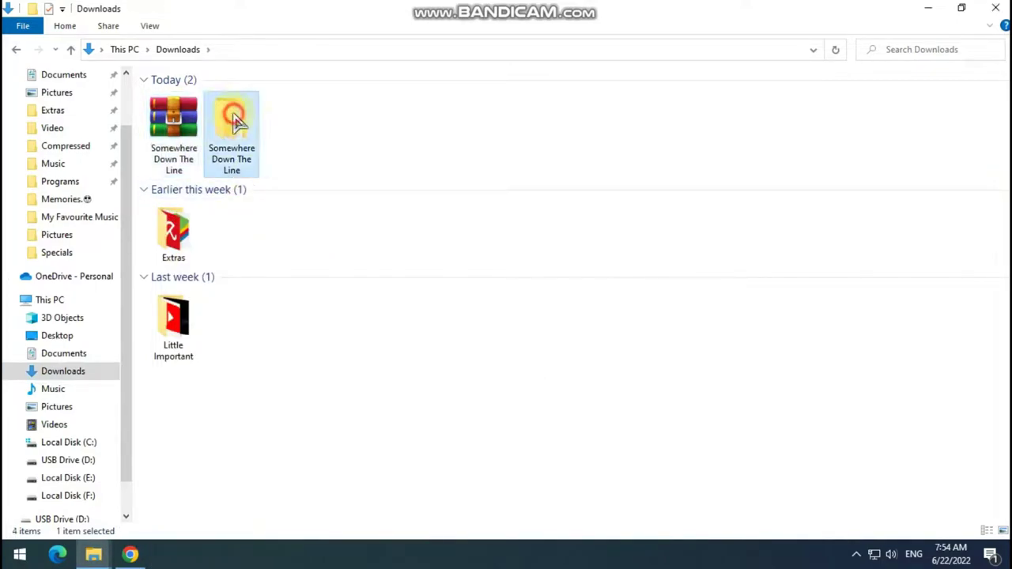
pyautogui.rightClick(235, 183)
pyautogui.moveTo(371, 187)
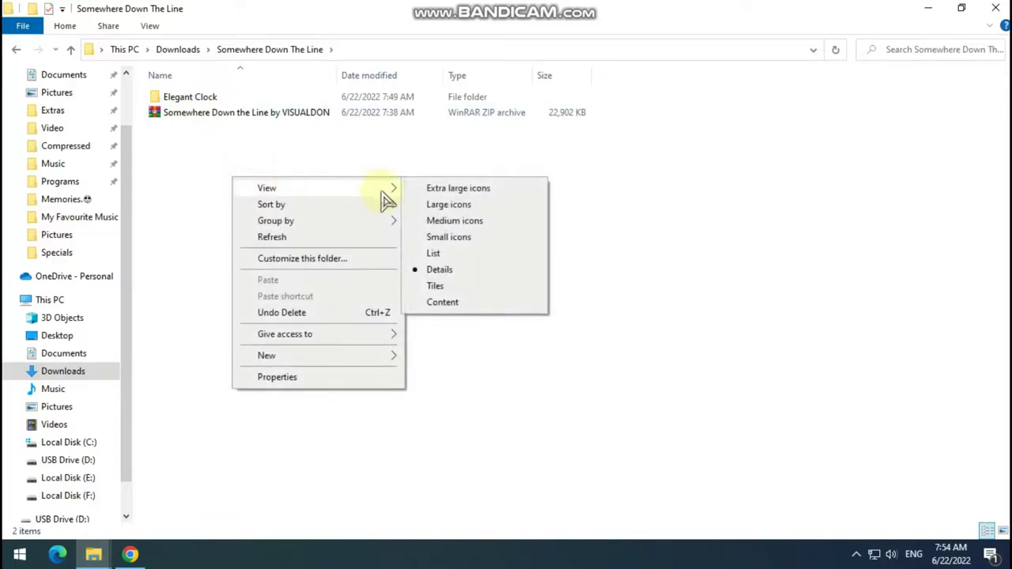
pyautogui.click(459, 203)
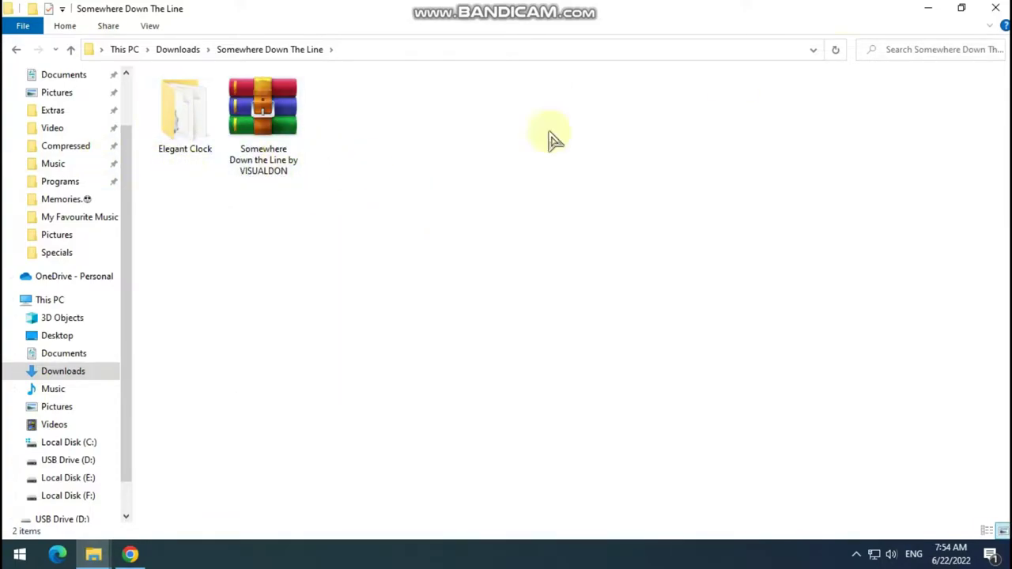
pyautogui.click(987, 19)
pyautogui.click(407, 297)
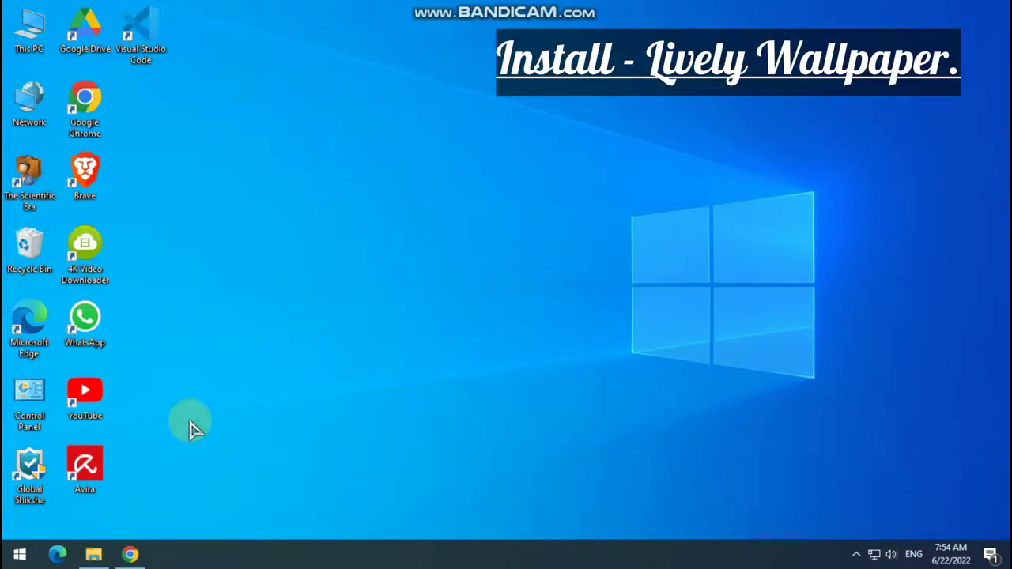
# - Search Microsoft Store for "Lively", view the Lively Wallpaper app page, and close the store
pyautogui.click(8, 554)
pyautogui.click(345, 414)
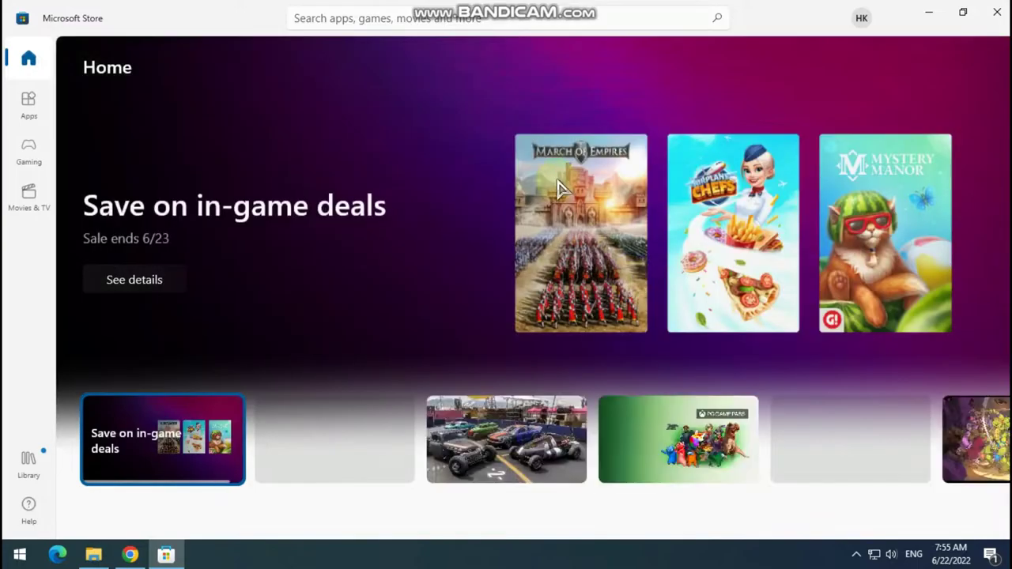
pyautogui.click(449, 22)
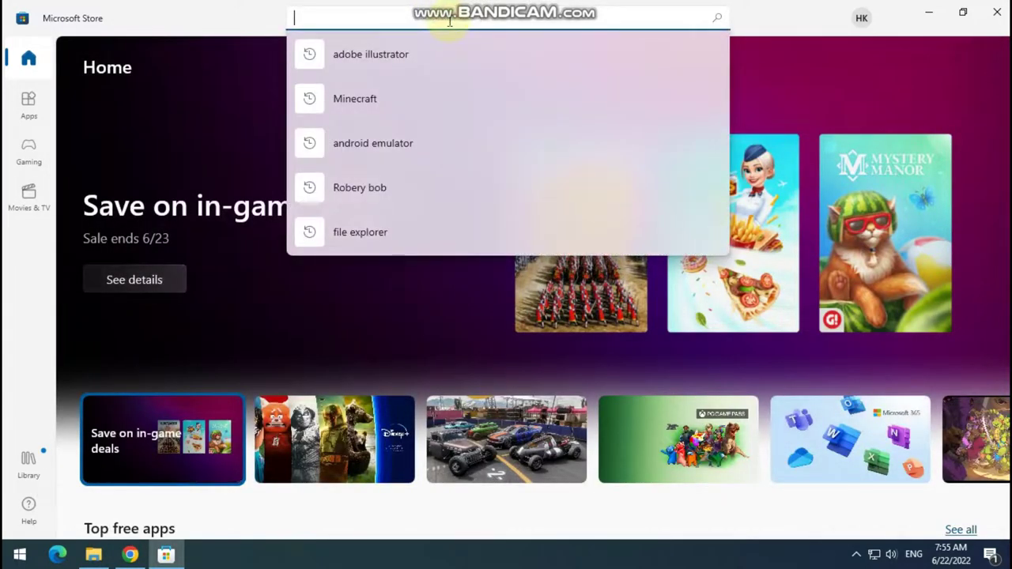
pyautogui.write('Lively')
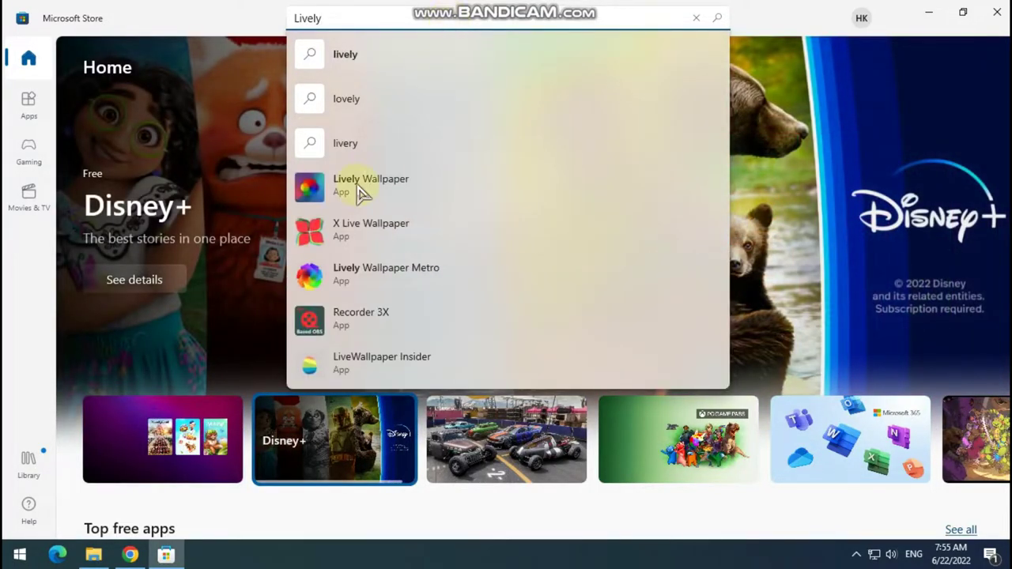
pyautogui.click(382, 183)
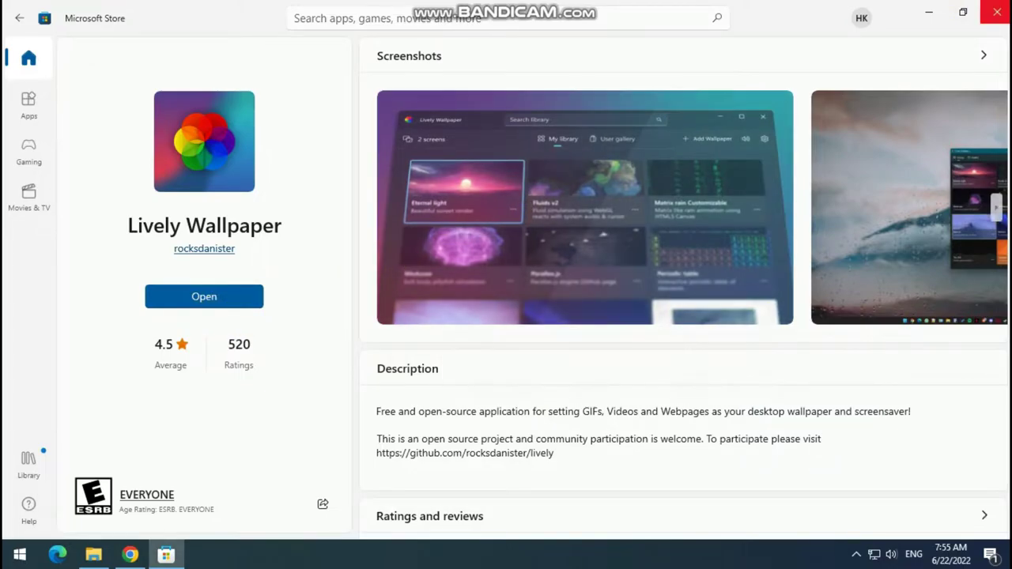
pyautogui.click(997, 12)
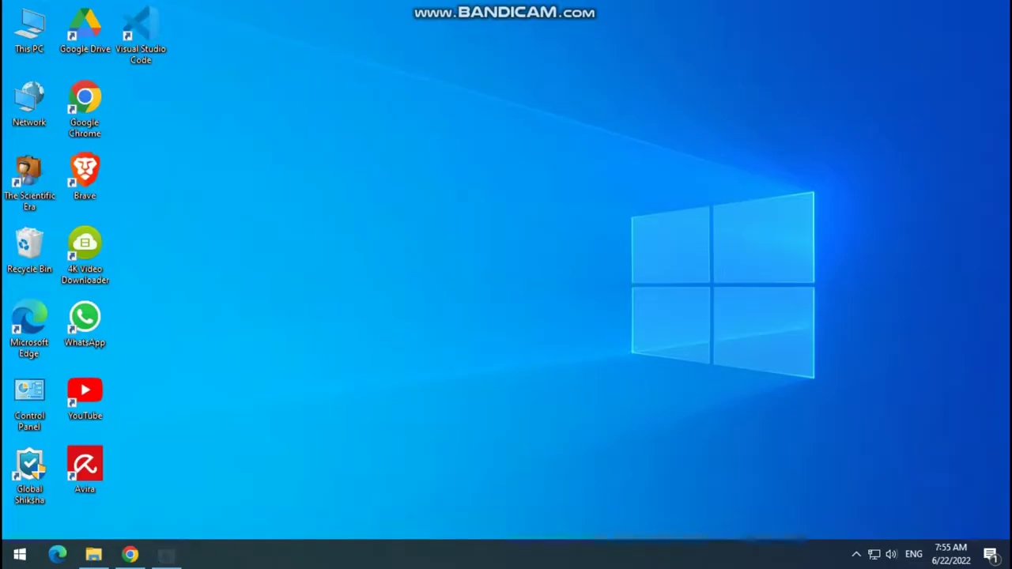
# - Launch Lively Wallpaper from the installed apps and maximize its window
pyautogui.click(17, 560)
pyautogui.scroll(-8, 169, 310)
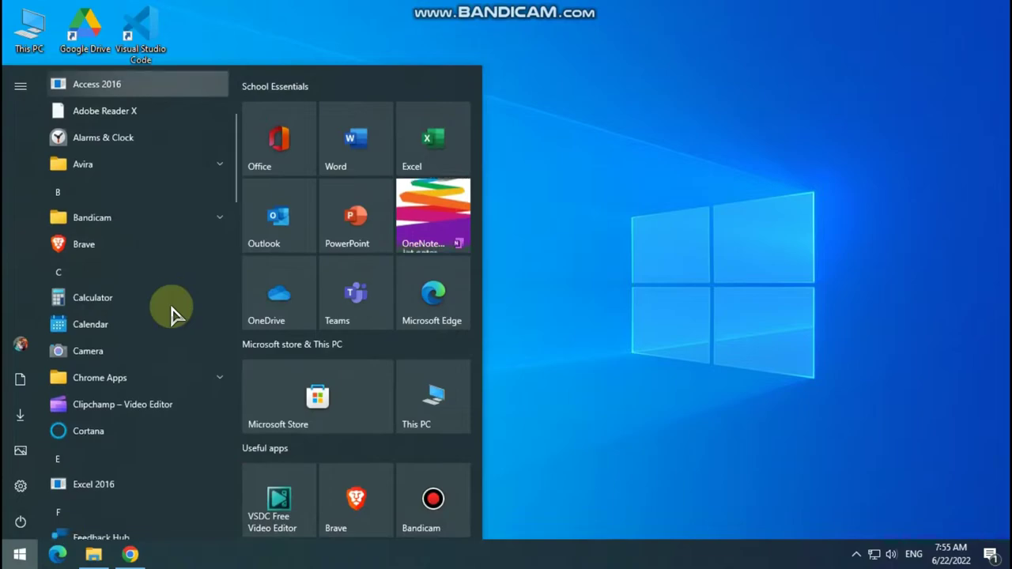
pyautogui.scroll(-3, 169, 310)
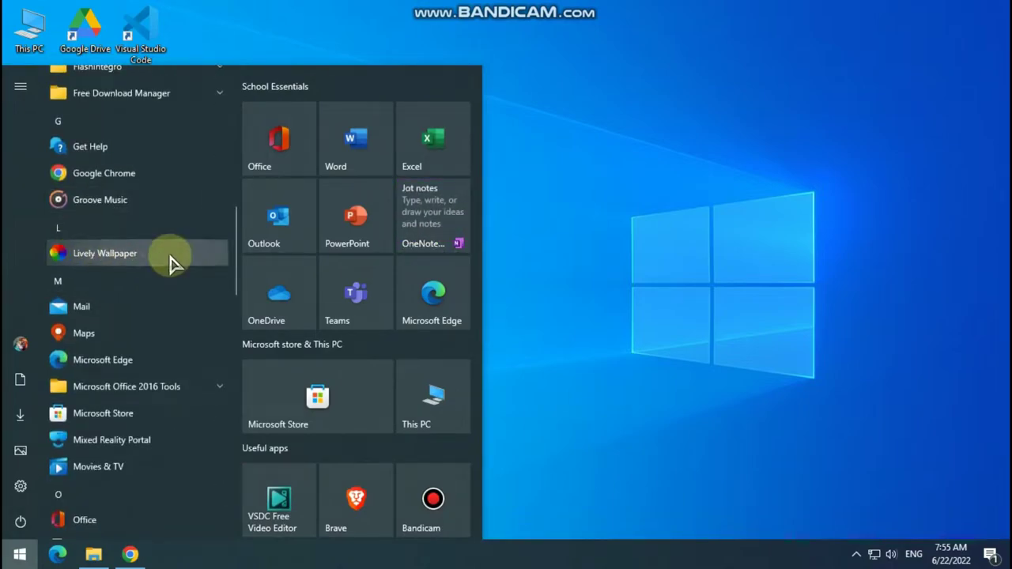
pyautogui.click(117, 257)
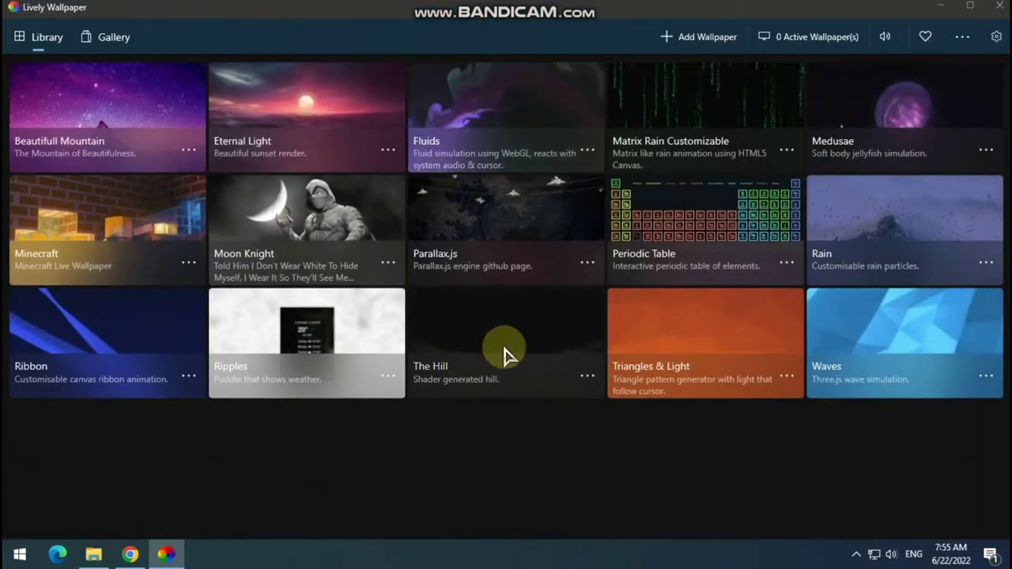
pyautogui.click(970, 7)
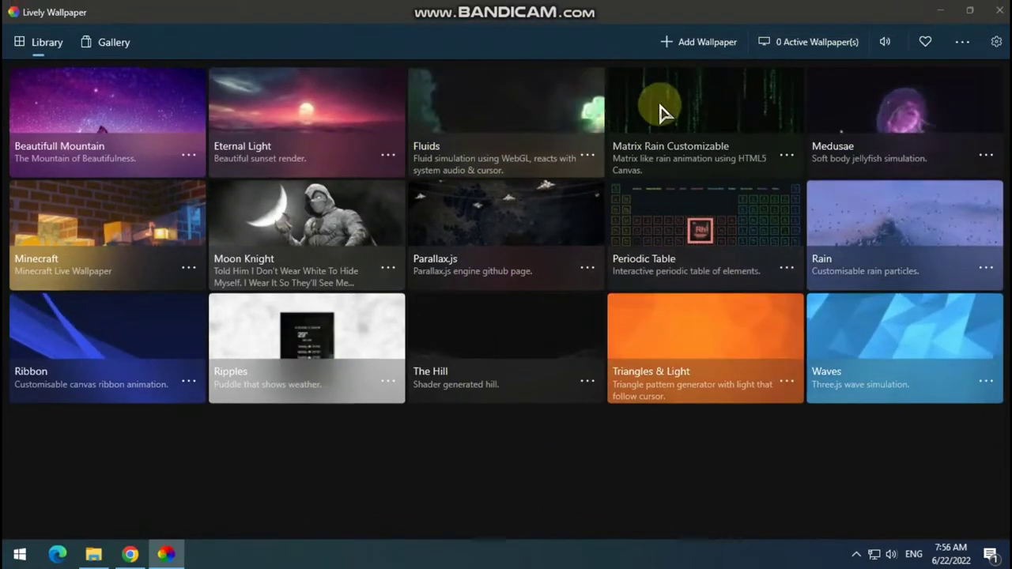
# - Add the Somewhere Down the Line by VISUALDON archive from the extracted folder in Downloads to the wallpaper library, and apply it to the desktop
pyautogui.click(701, 41)
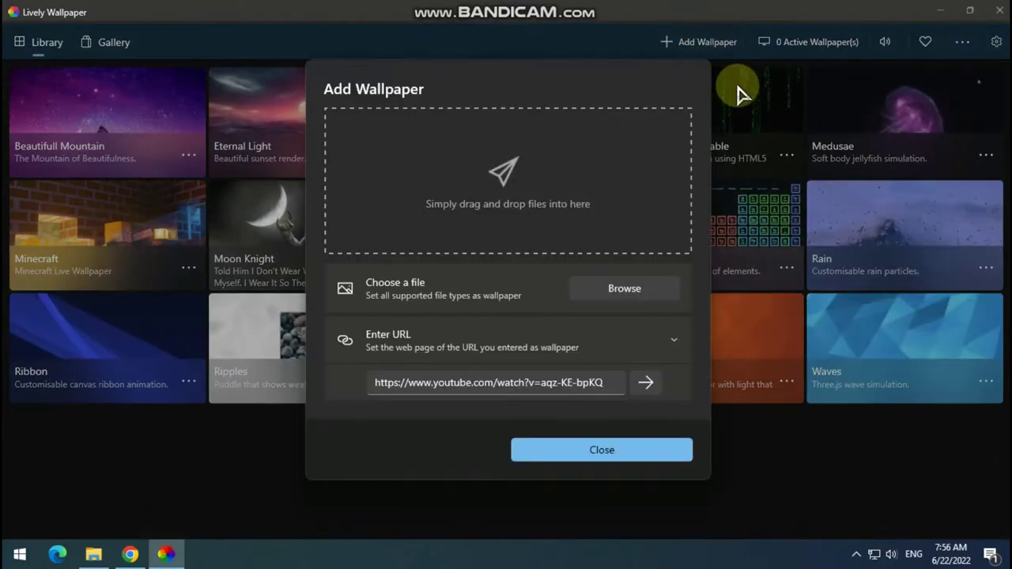
pyautogui.click(633, 289)
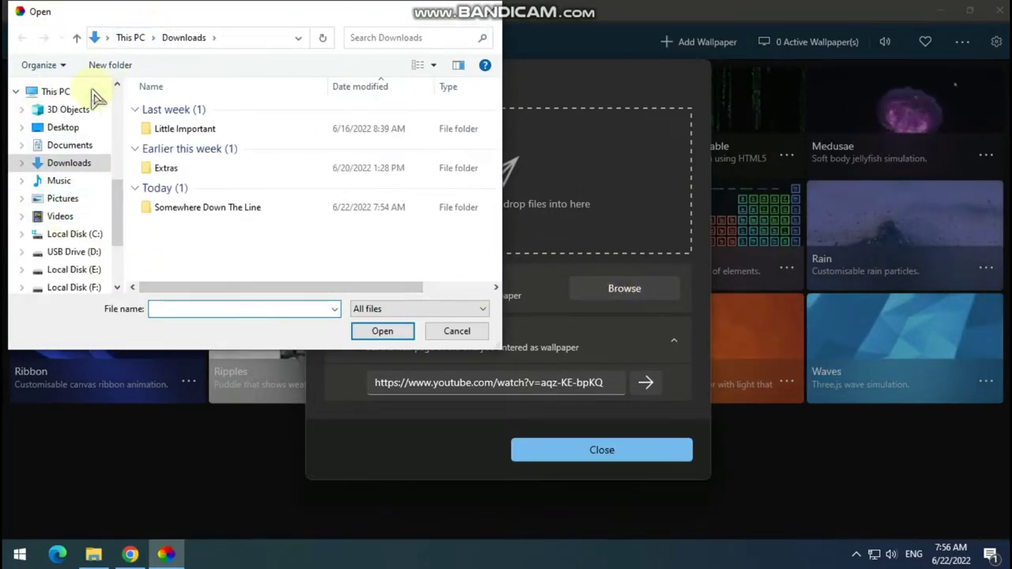
pyautogui.click(71, 163)
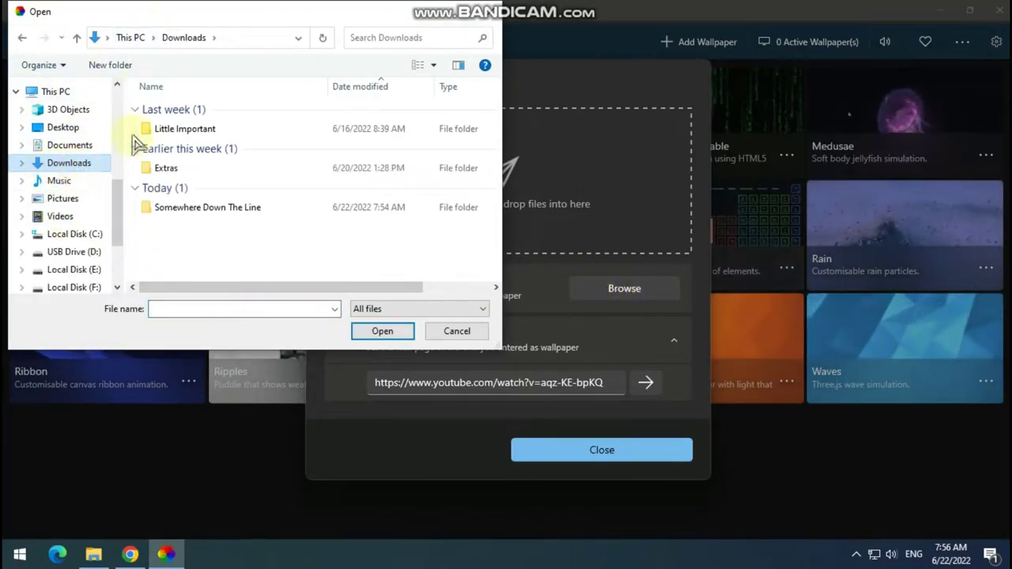
pyautogui.doubleClick(290, 208)
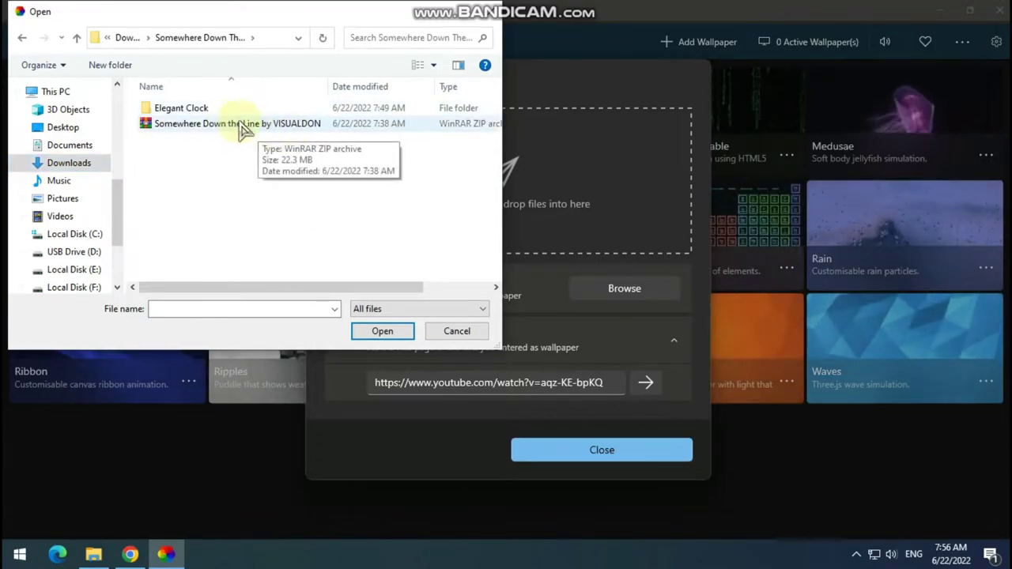
pyautogui.click(328, 129)
pyautogui.click(383, 332)
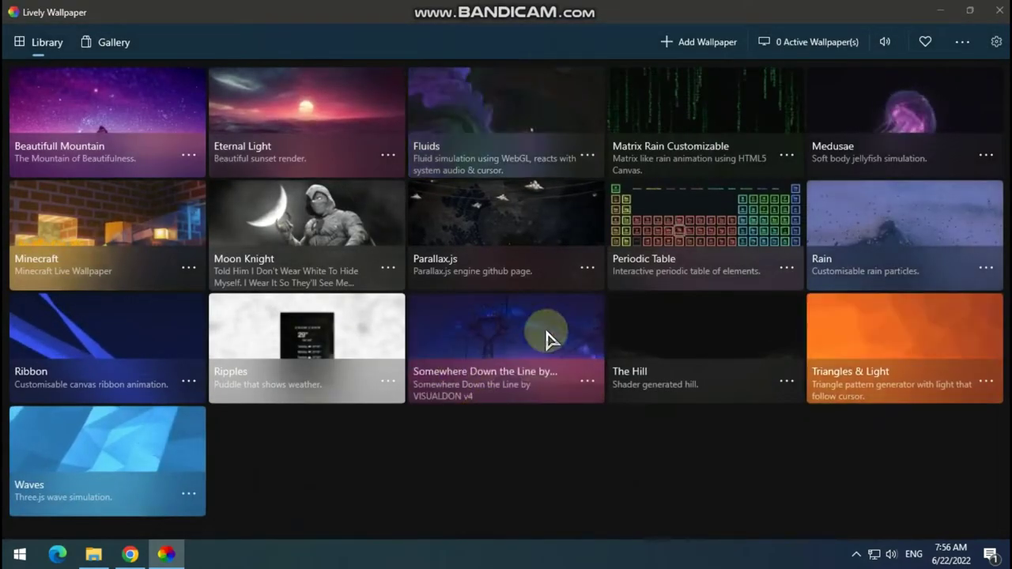
pyautogui.click(551, 352)
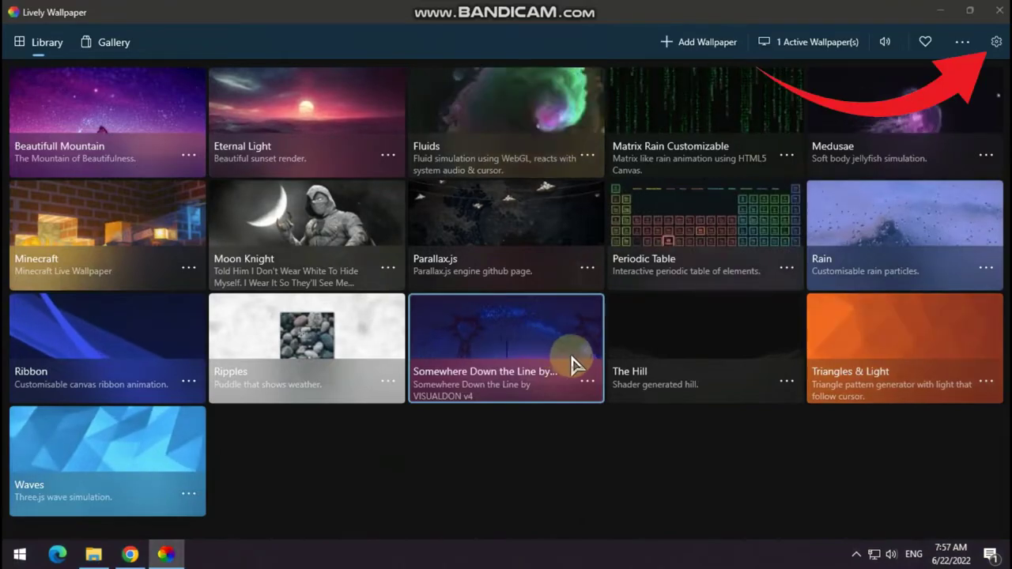
# - Set the system taskbar theme to Clear in the Lively Wallpaper settings, and close the app
pyautogui.click(998, 44)
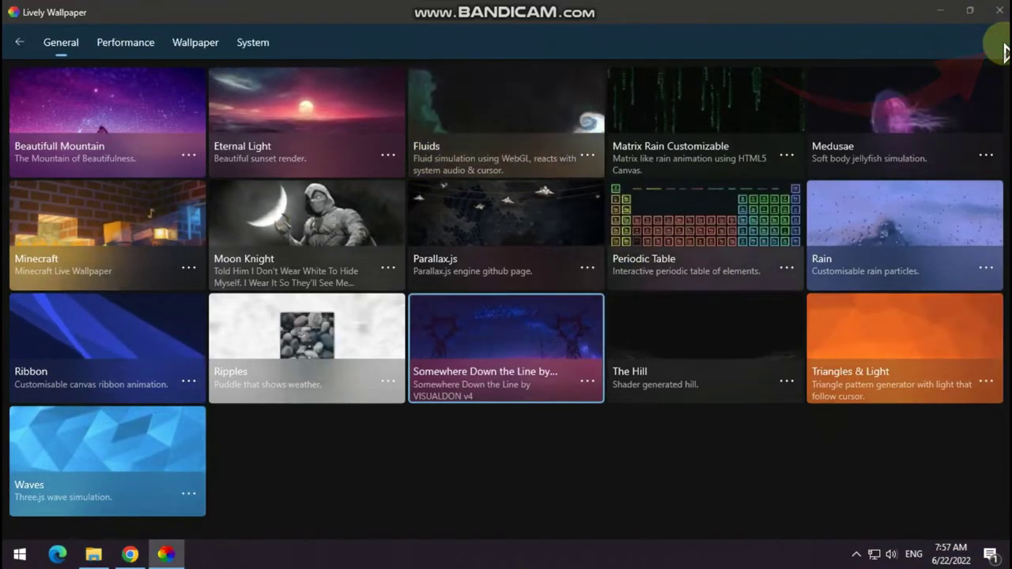
pyautogui.click(252, 49)
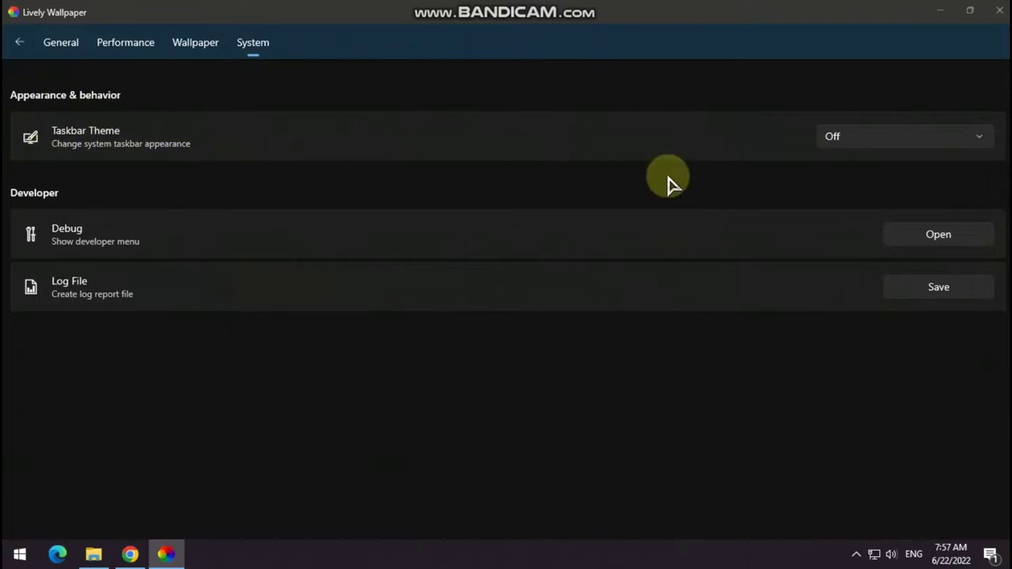
pyautogui.click(874, 138)
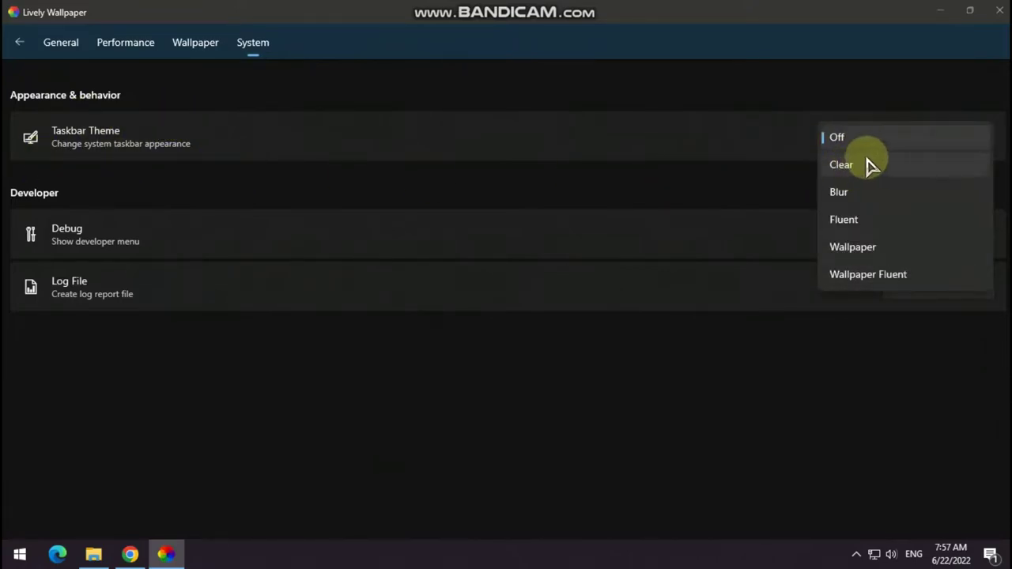
pyautogui.click(884, 166)
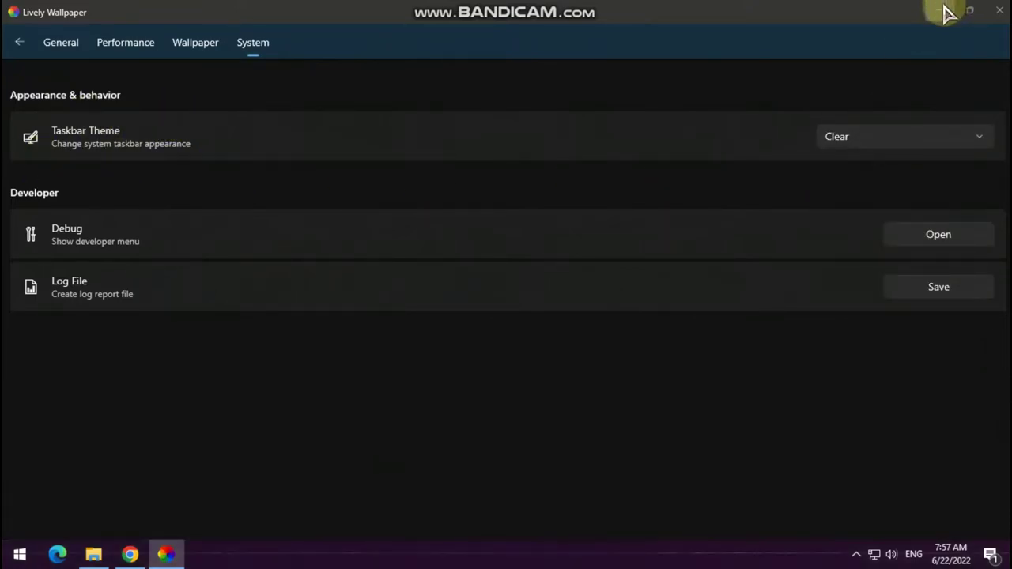
pyautogui.click(999, 10)
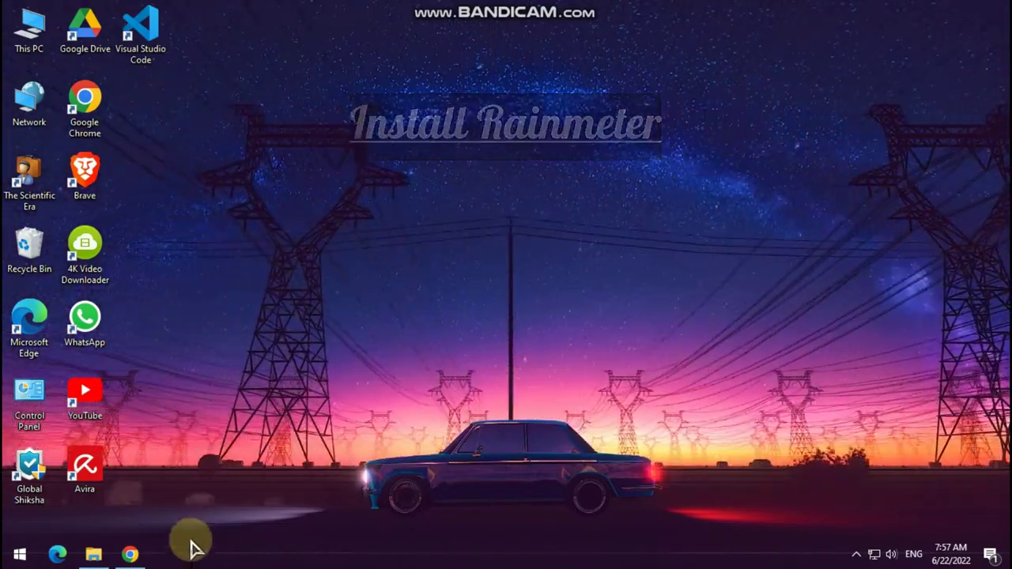
# - Download Rainmeter 4.5.13 from rainmeter.net into the user's Downloads folder on drive C, close the download manager, and minimize the browser
pyautogui.click(130, 553)
pyautogui.click(284, 12)
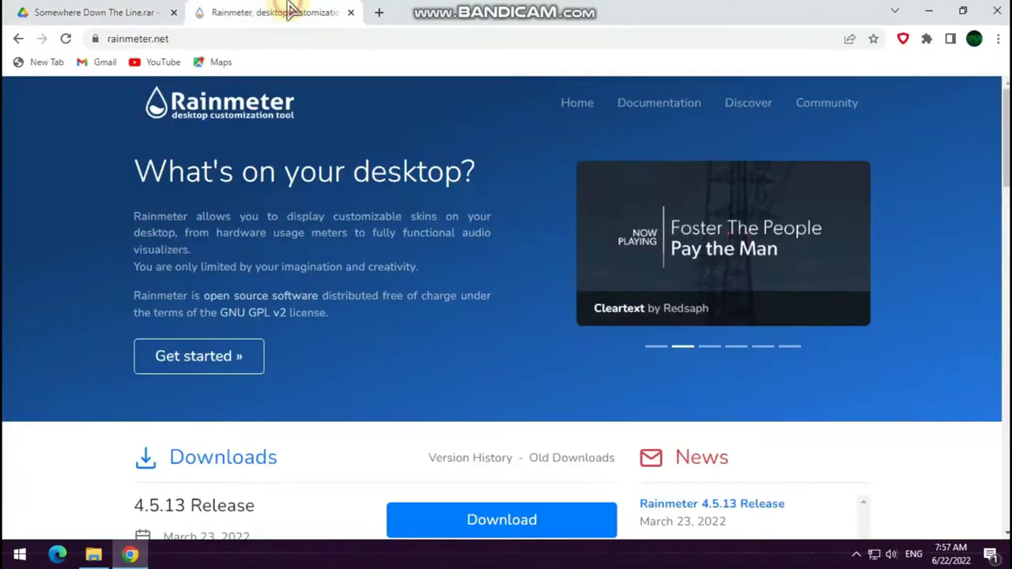
pyautogui.scroll(-2, 444, 415)
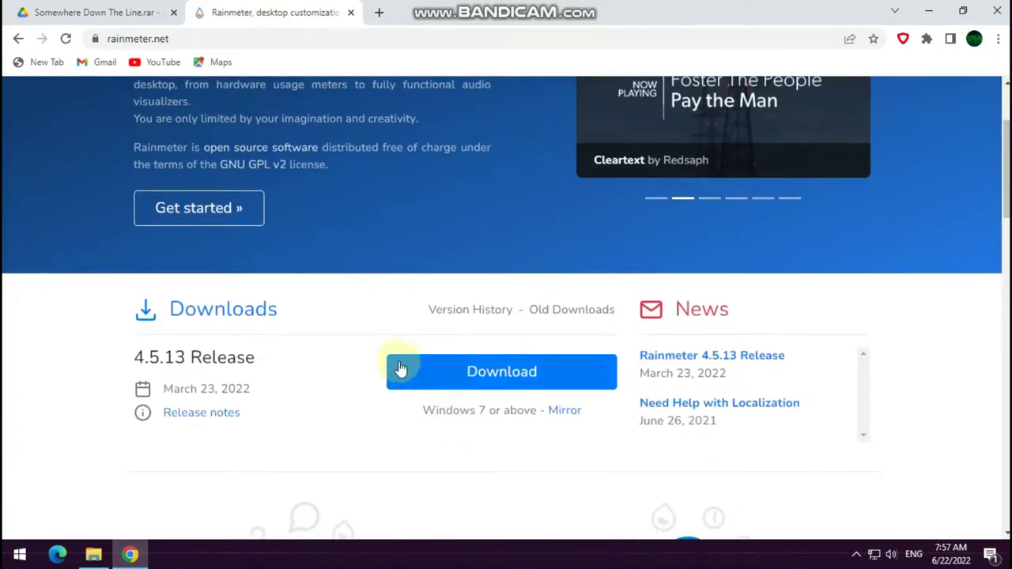
pyautogui.click(501, 375)
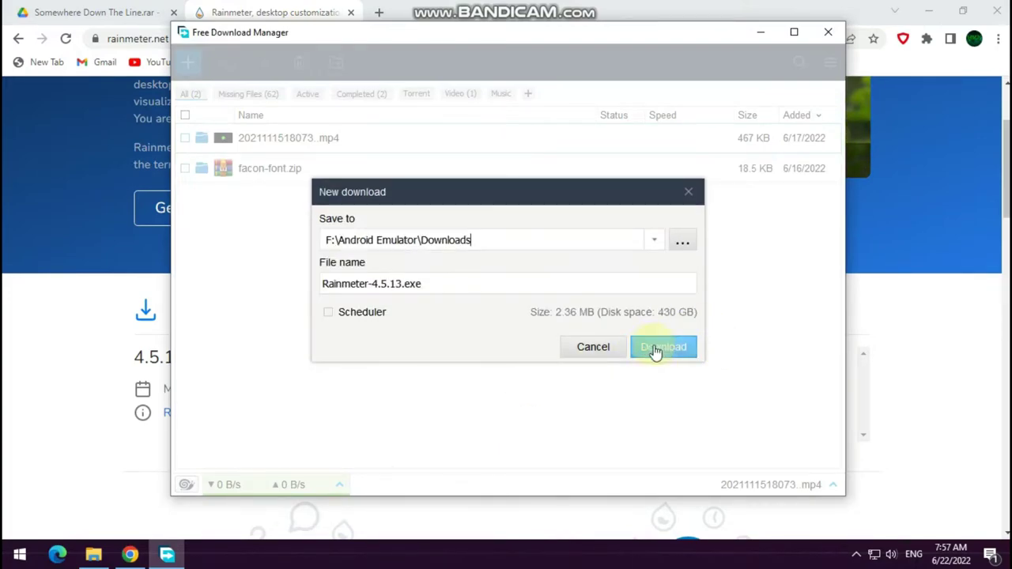
pyautogui.click(654, 240)
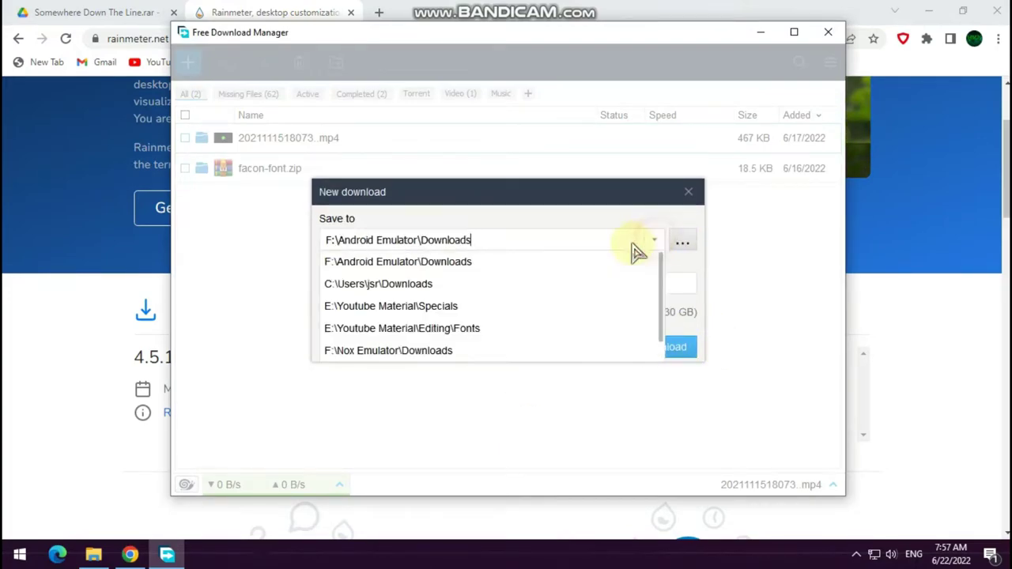
pyautogui.click(406, 285)
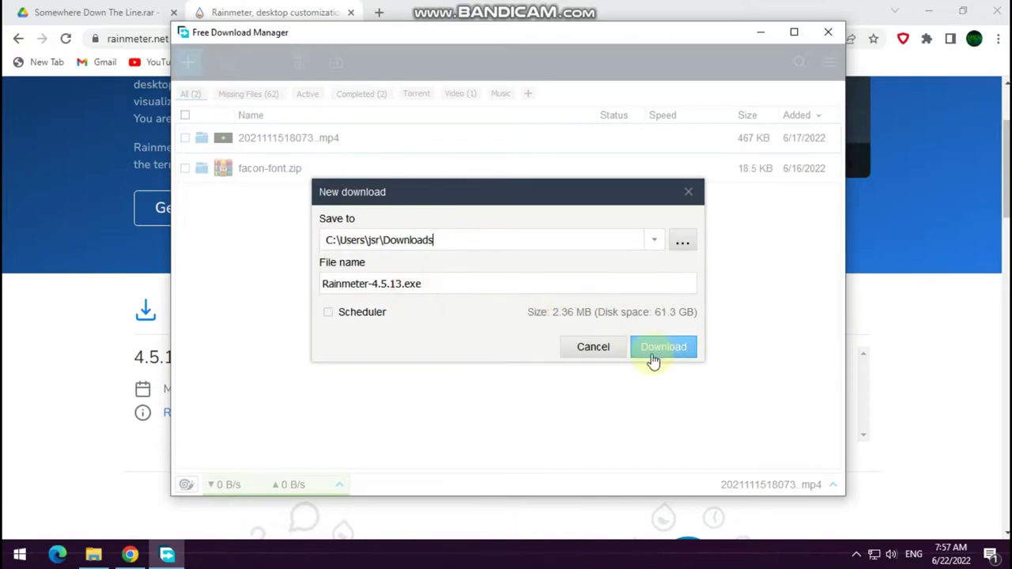
pyautogui.click(677, 351)
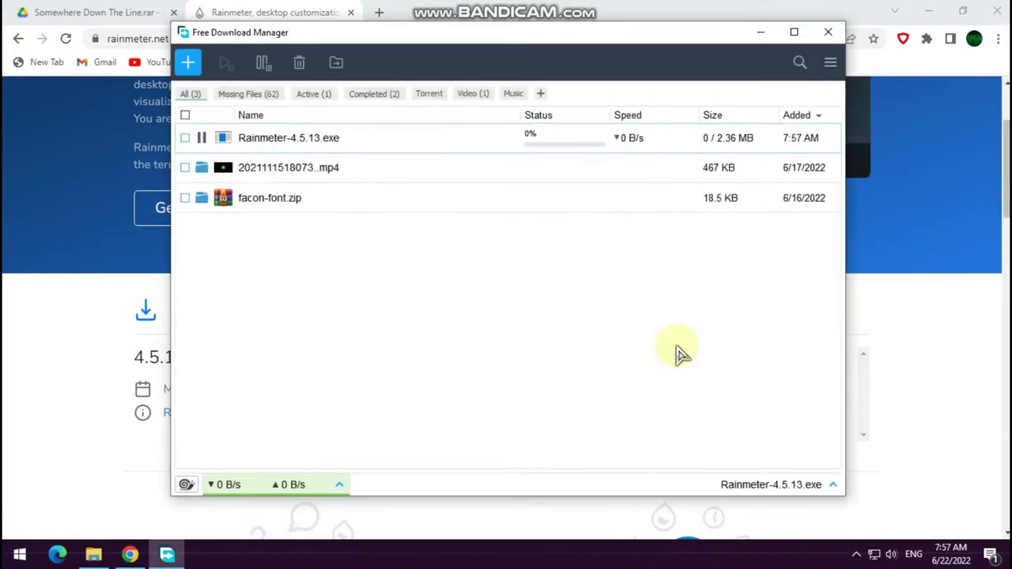
pyautogui.click(828, 33)
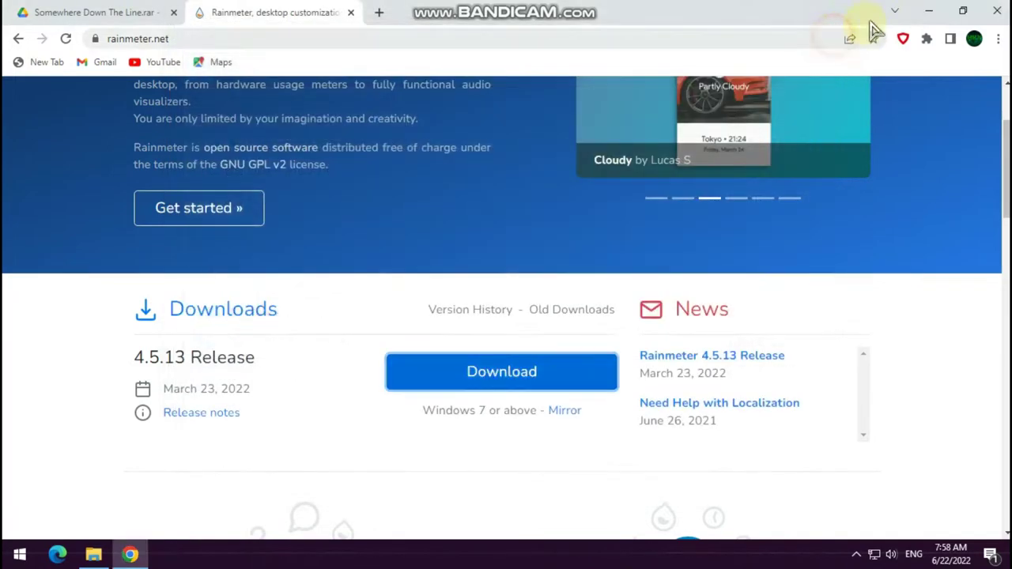
pyautogui.click(930, 11)
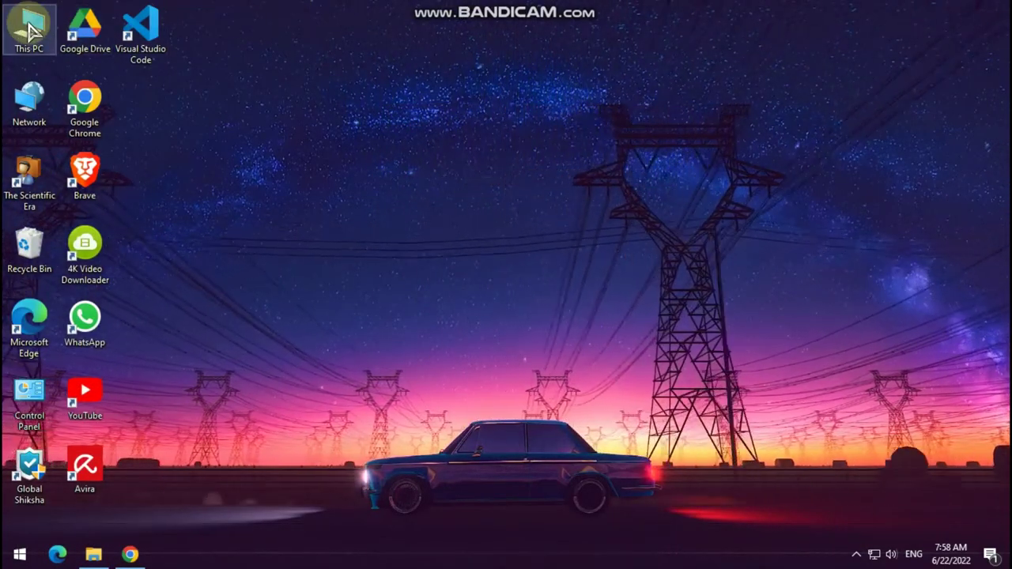
# - Install Rainmeter from the Rainmeter-4.5.13 installer in the Downloads folder, and minimize the folder window
pyautogui.doubleClick(30, 29)
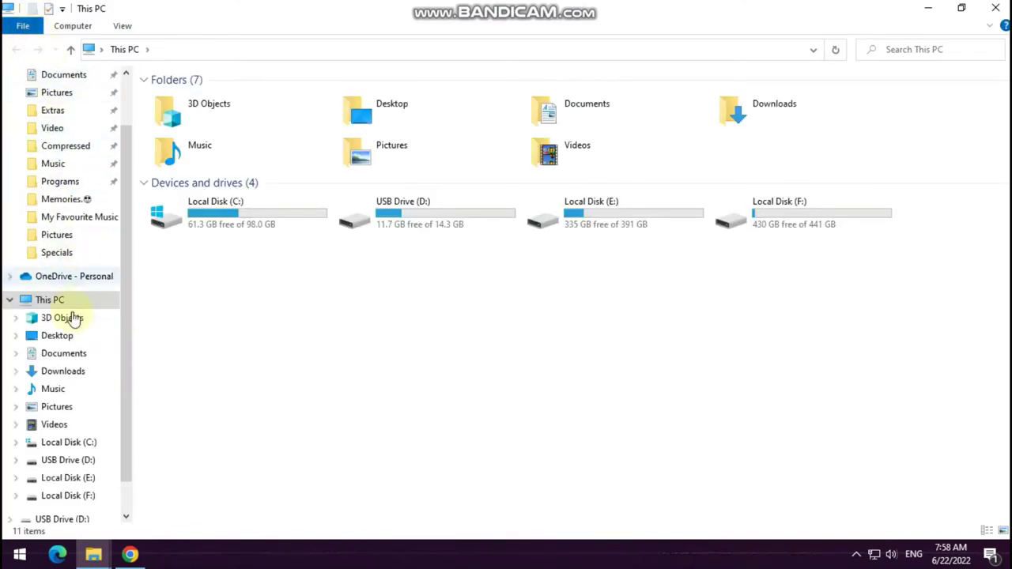
pyautogui.click(101, 373)
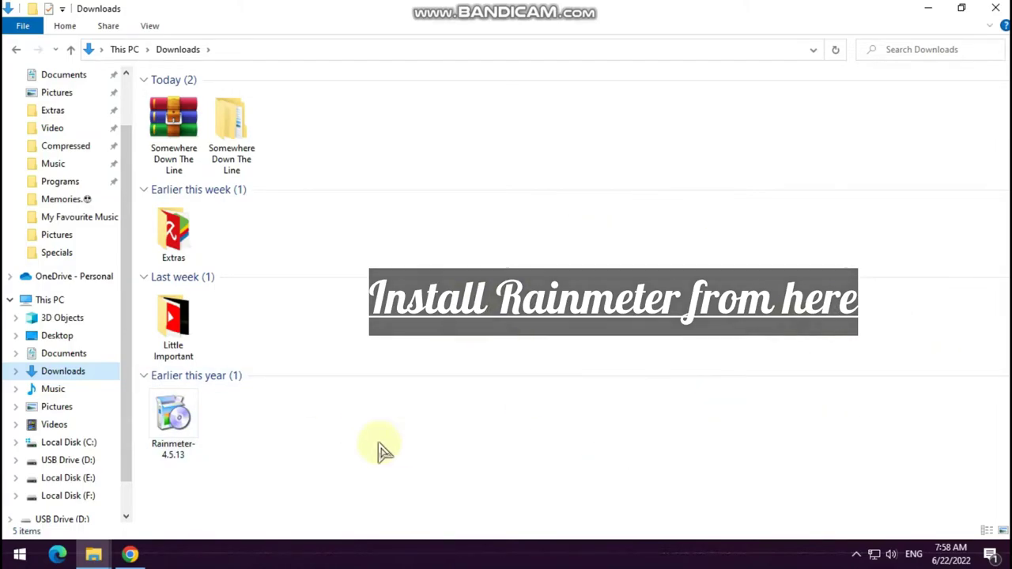
pyautogui.doubleClick(179, 429)
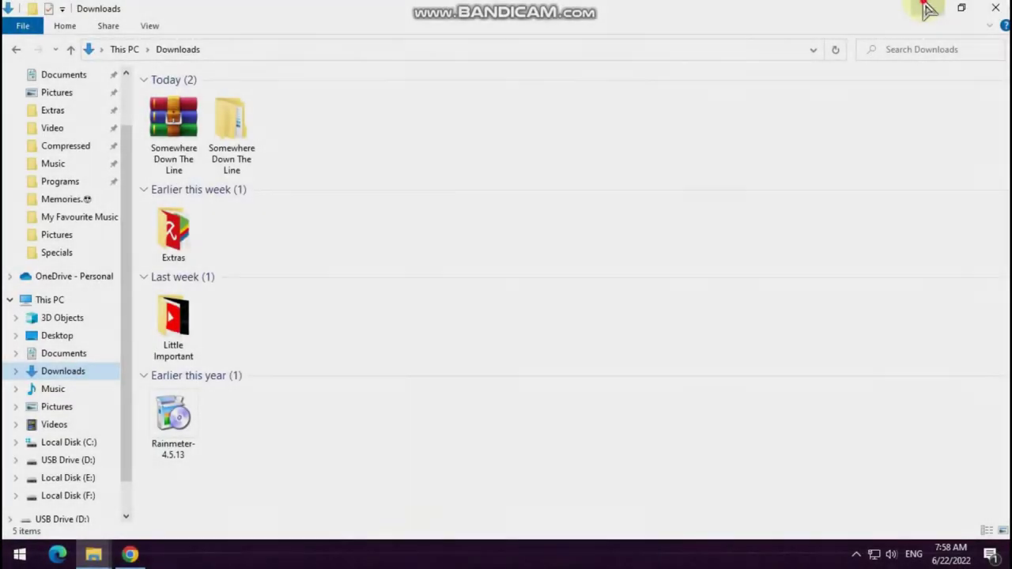
pyautogui.click(926, 8)
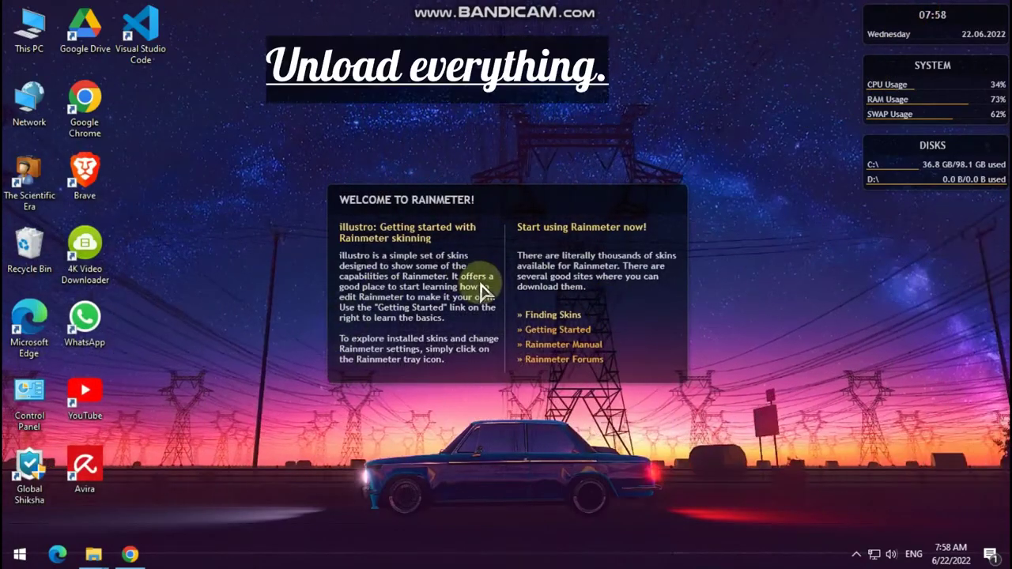
# - Unload the default illustro skins from the desktop: the welcome panel, Disks, System, and the clock
pyautogui.rightClick(488, 299)
pyautogui.click(525, 521)
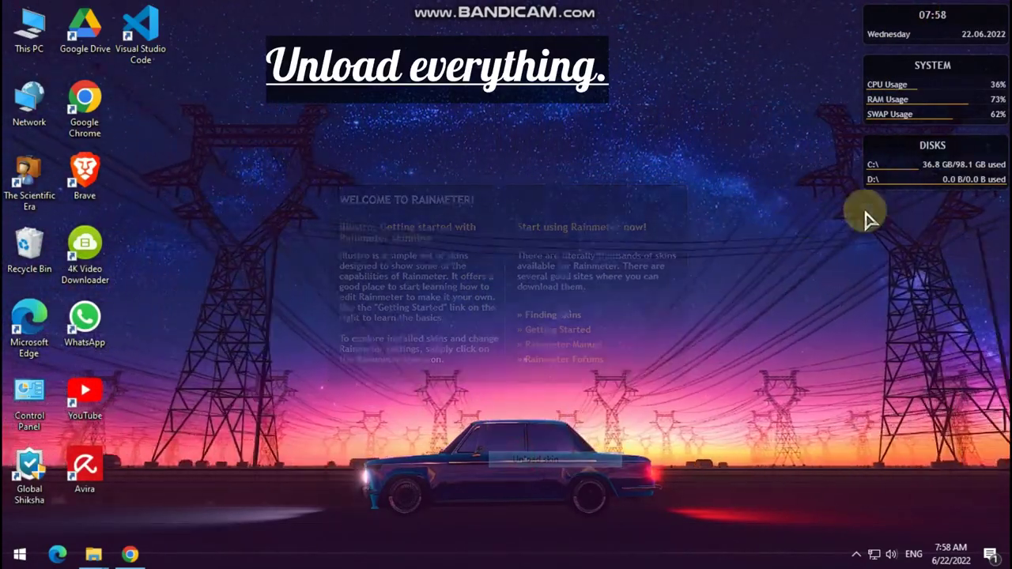
pyautogui.rightClick(870, 174)
pyautogui.click(886, 332)
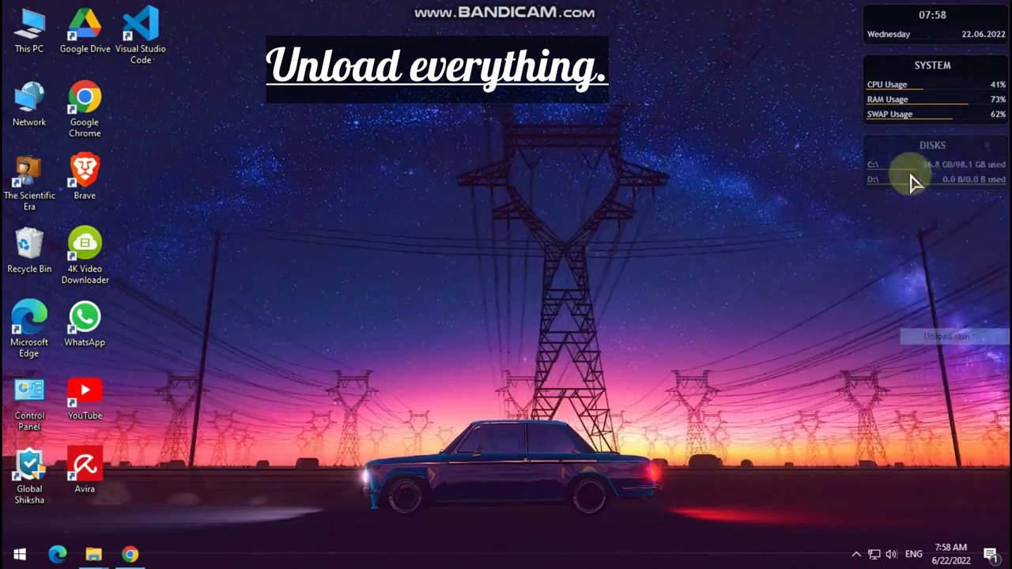
pyautogui.rightClick(914, 125)
pyautogui.click(935, 285)
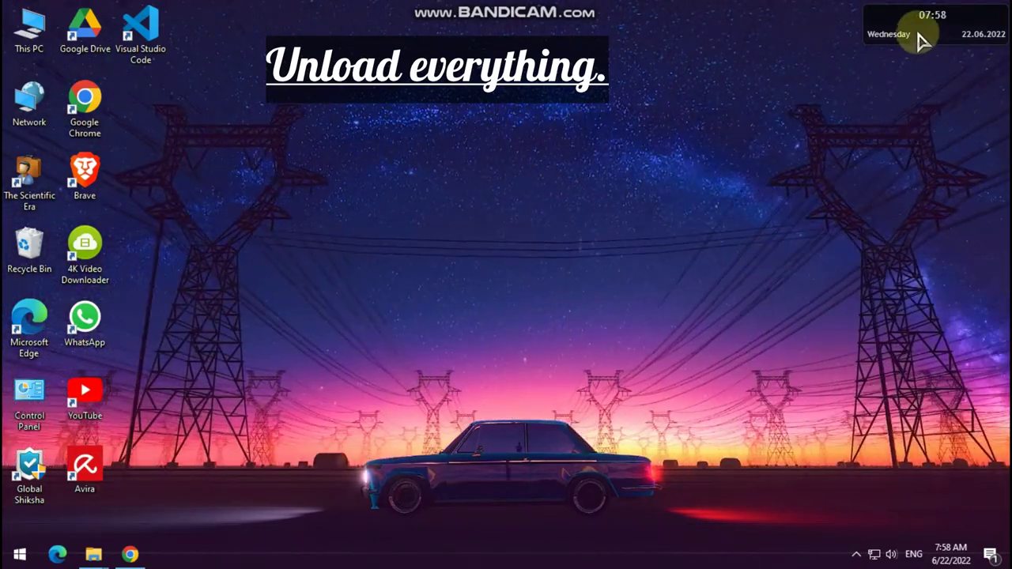
pyautogui.rightClick(922, 31)
pyautogui.click(949, 198)
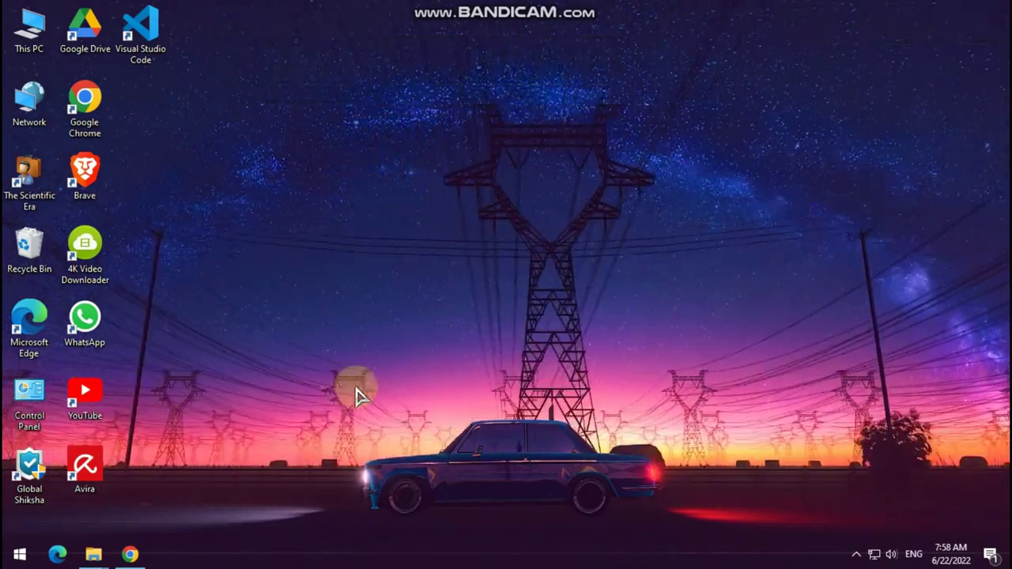
# - Copy the Elegant Clock folder from the extracted Somewhere Down The Line folder into Documents > Rainmeter > Skins
pyautogui.moveTo(97, 554)
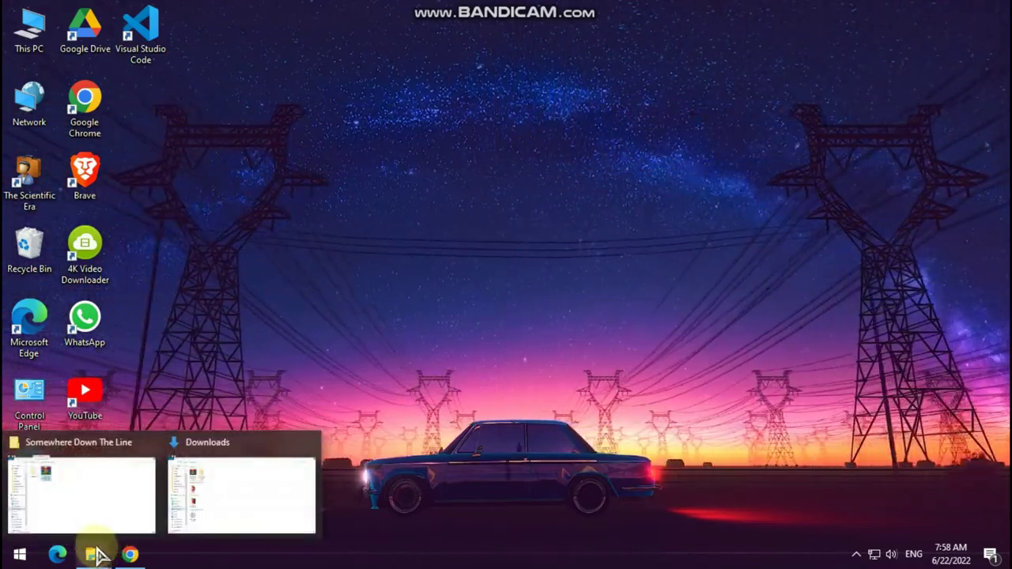
pyautogui.click(134, 498)
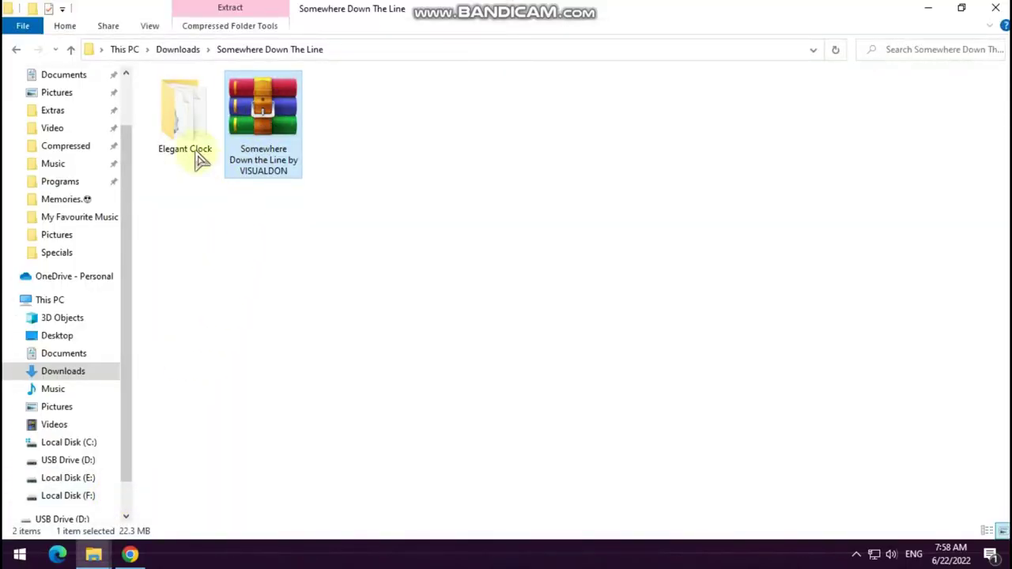
pyautogui.click(189, 127)
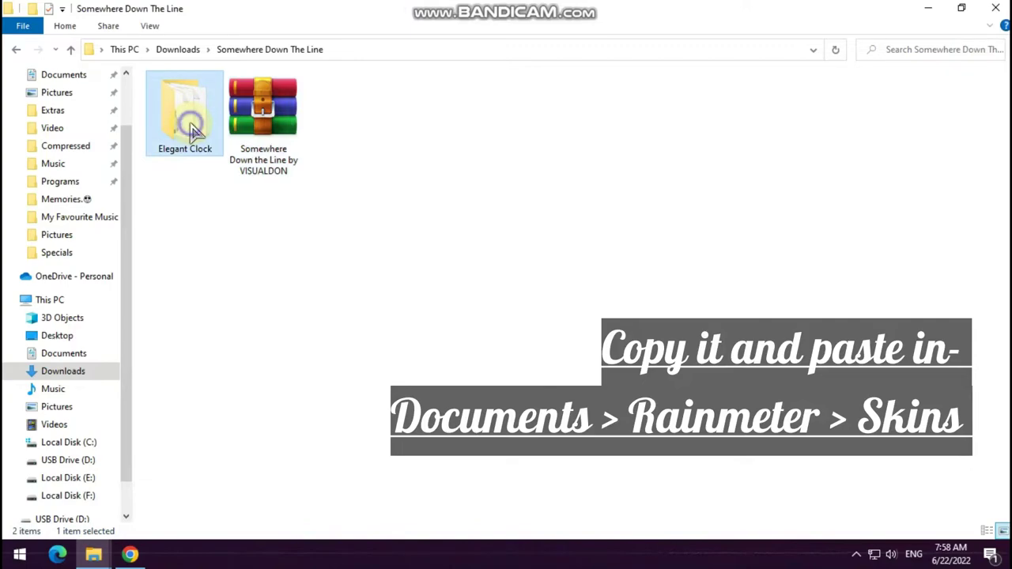
pyautogui.rightClick(197, 136)
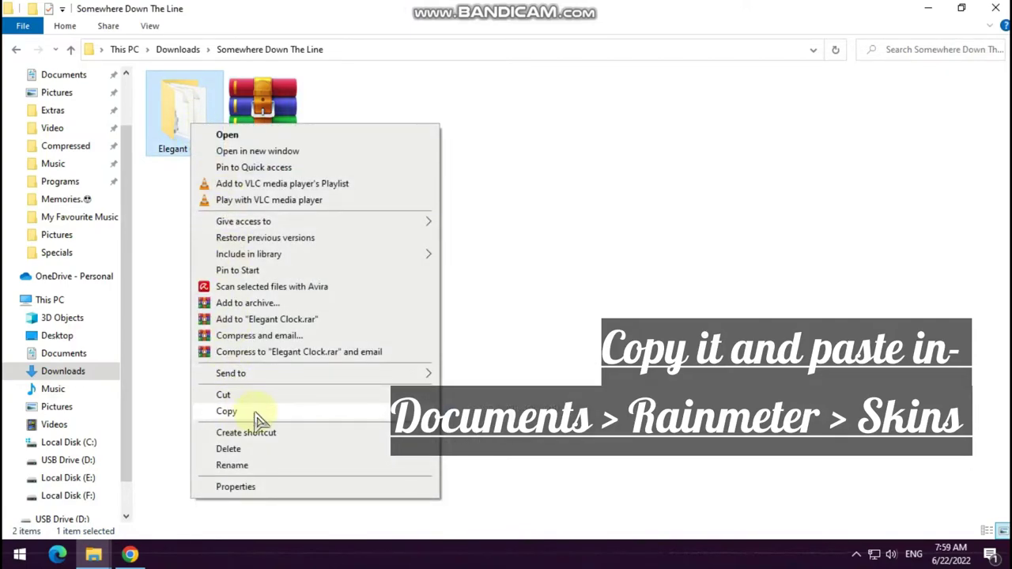
pyautogui.click(227, 411)
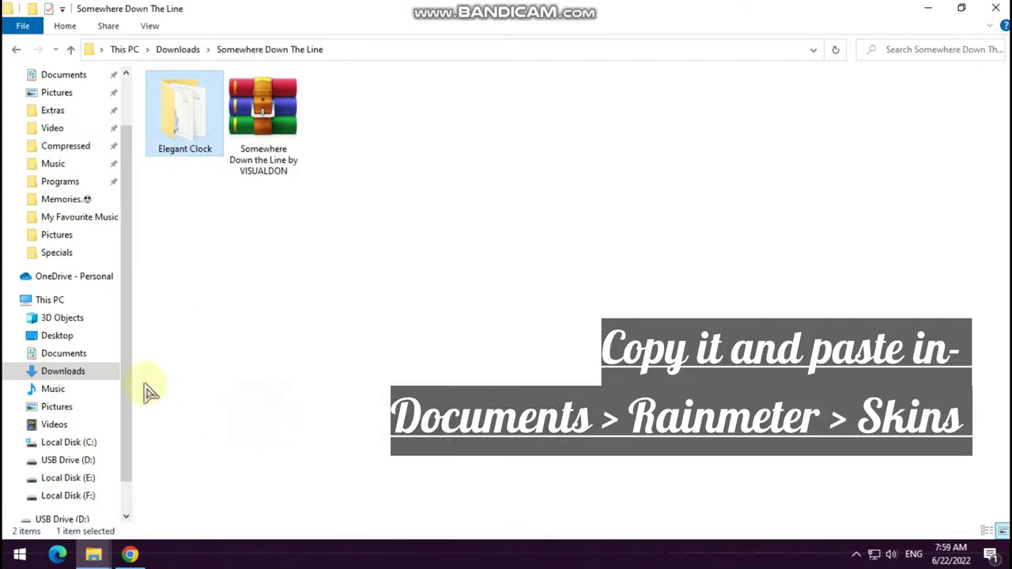
pyautogui.click(77, 357)
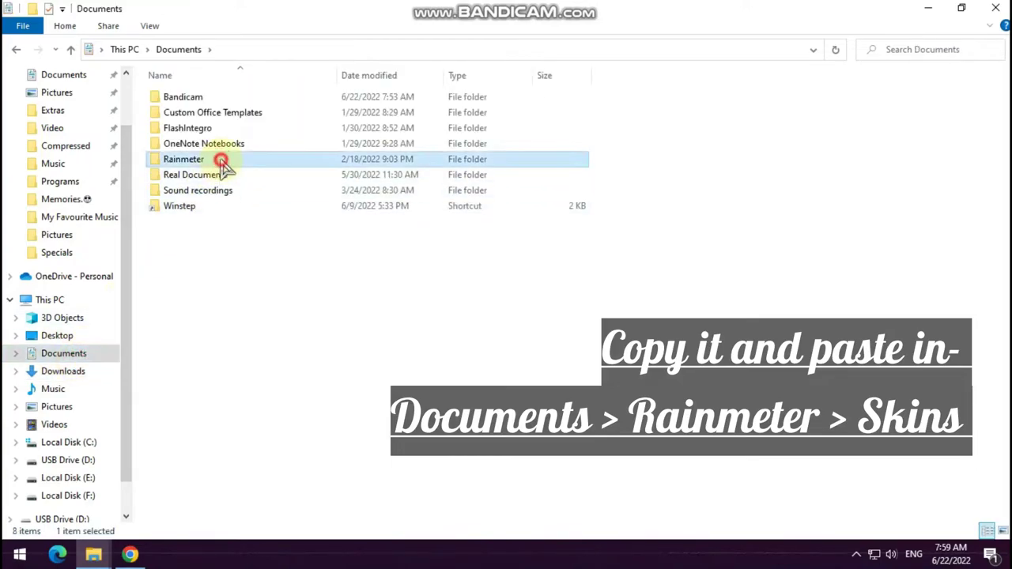
pyautogui.doubleClick(222, 159)
pyautogui.doubleClick(215, 98)
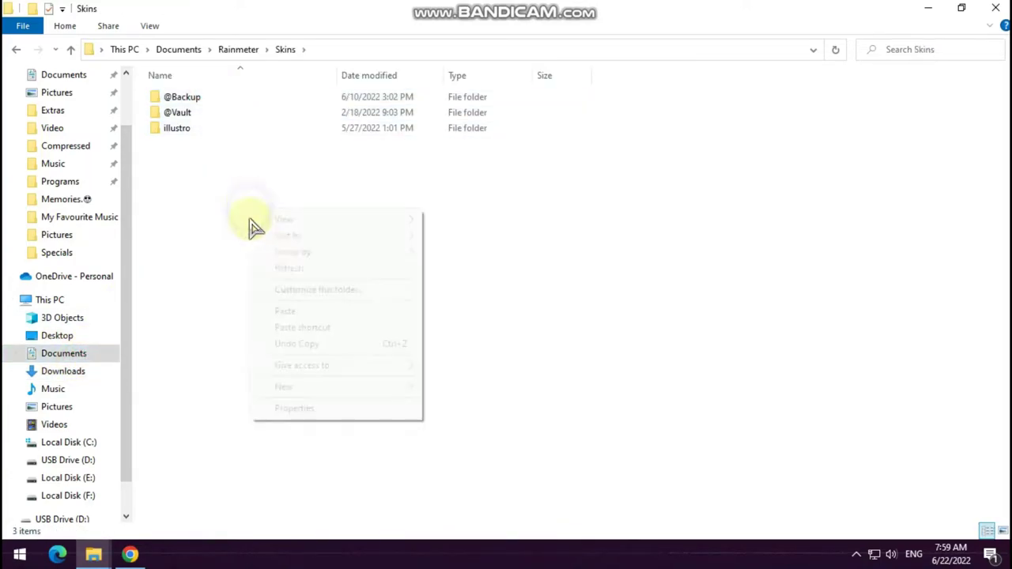
pyautogui.click(289, 313)
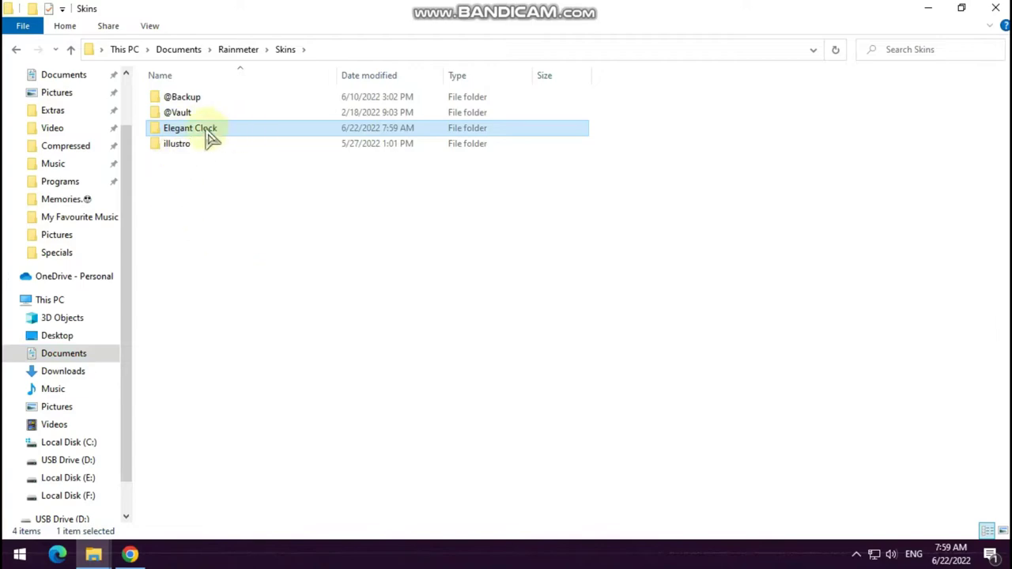
# - Show the desktop, open the Rainmeter manager, and load the LightClock.ini skin from Elegant Clock
pyautogui.press('super+d')
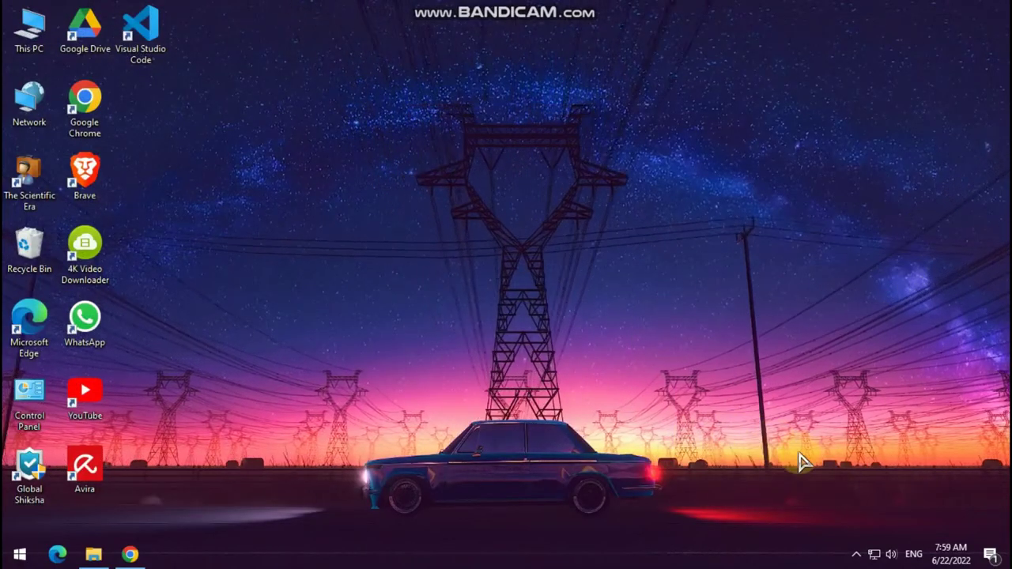
pyautogui.click(856, 555)
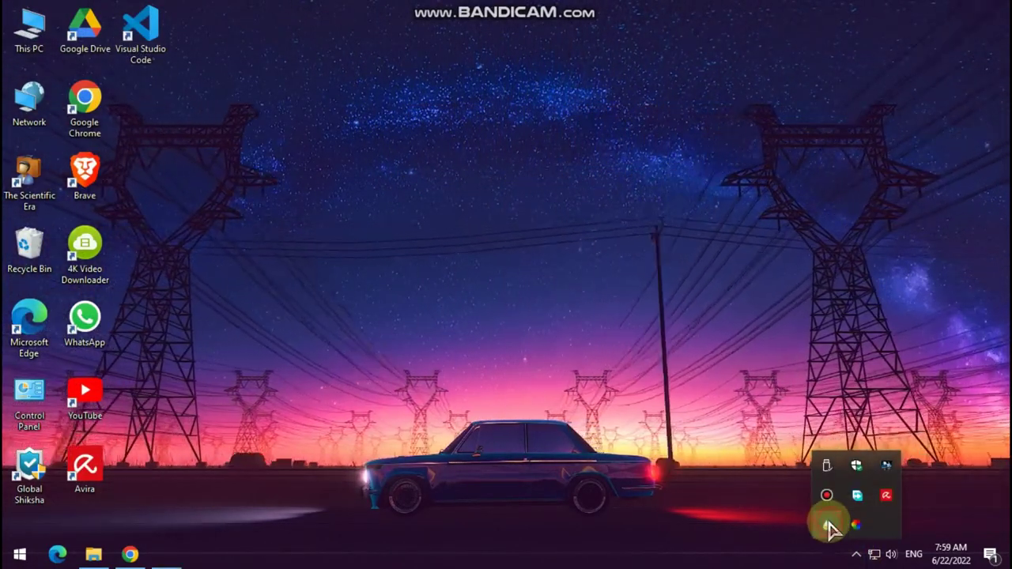
pyautogui.click(827, 525)
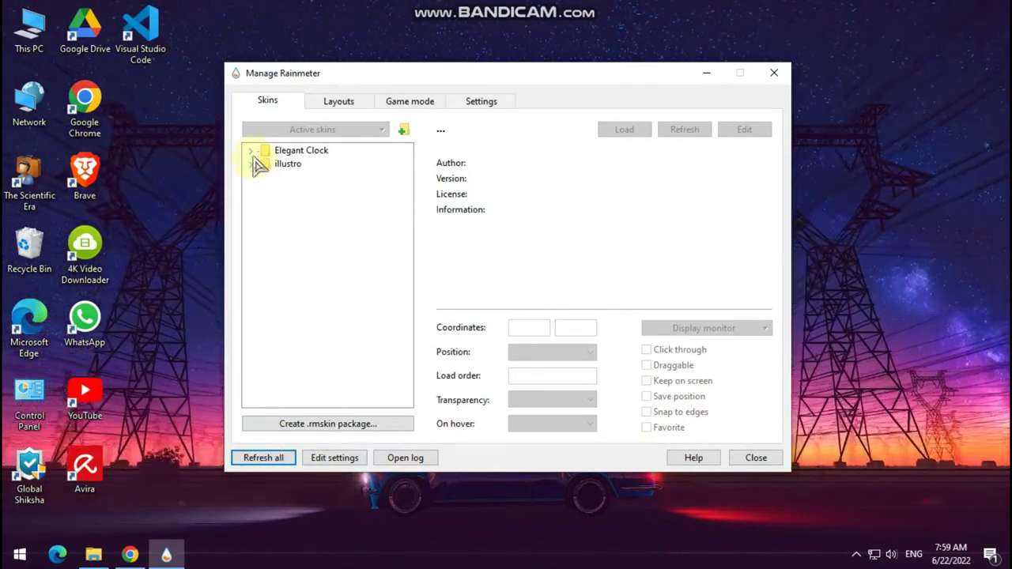
pyautogui.doubleClick(259, 152)
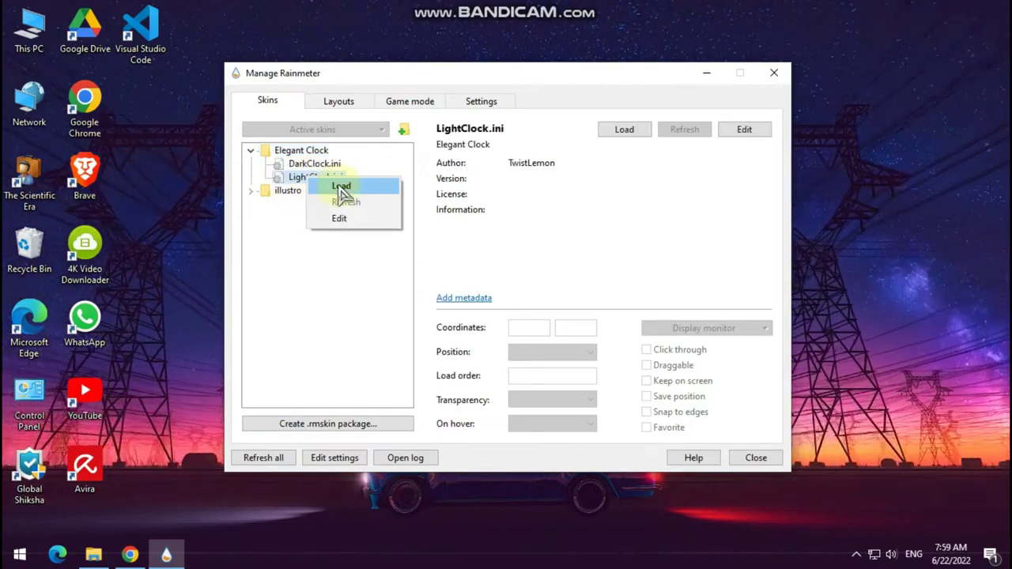
pyautogui.click(343, 186)
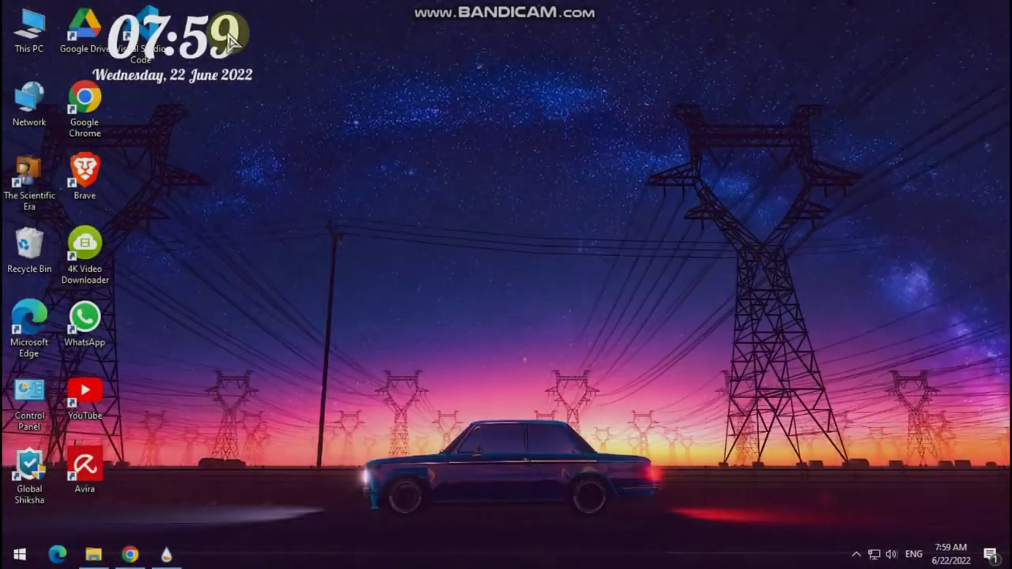
# - Move the clock skin to the upper centre of the desktop, at about coordinates 444, 151, and close the Rainmeter manager
pyautogui.moveTo(230, 39); pyautogui.dragTo(547, 149)
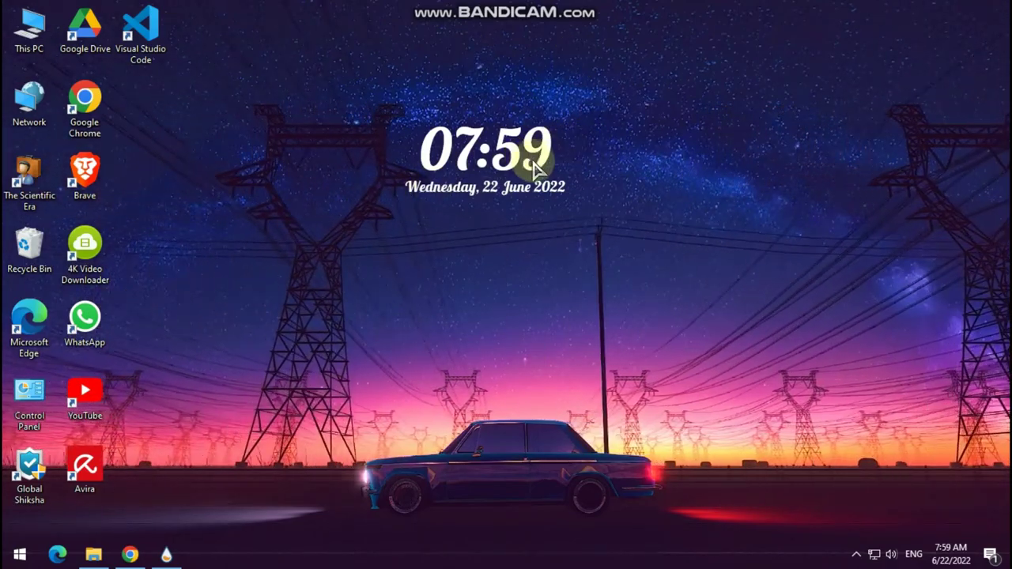
pyautogui.moveTo(552, 167); pyautogui.dragTo(556, 169)
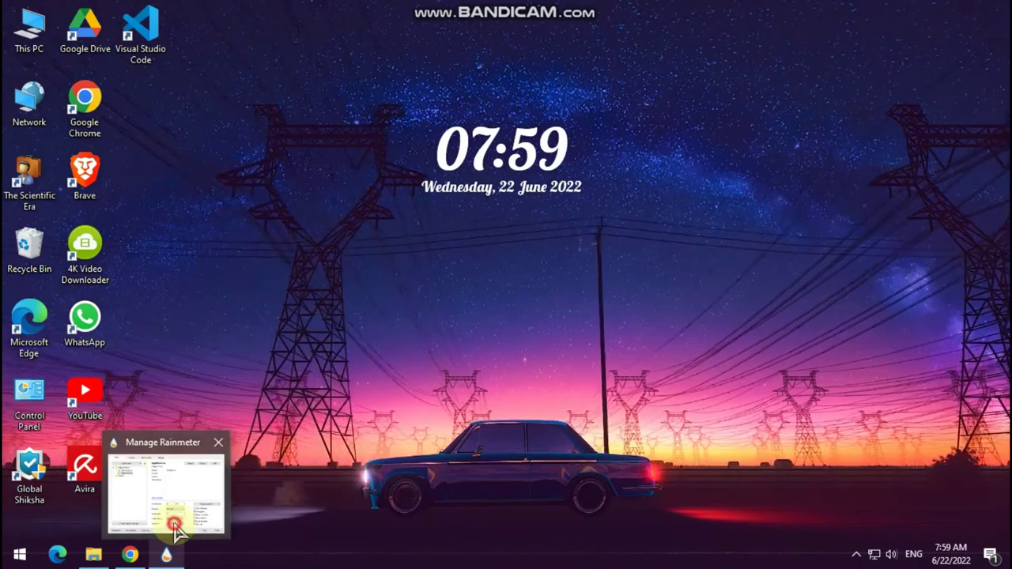
pyautogui.click(176, 535)
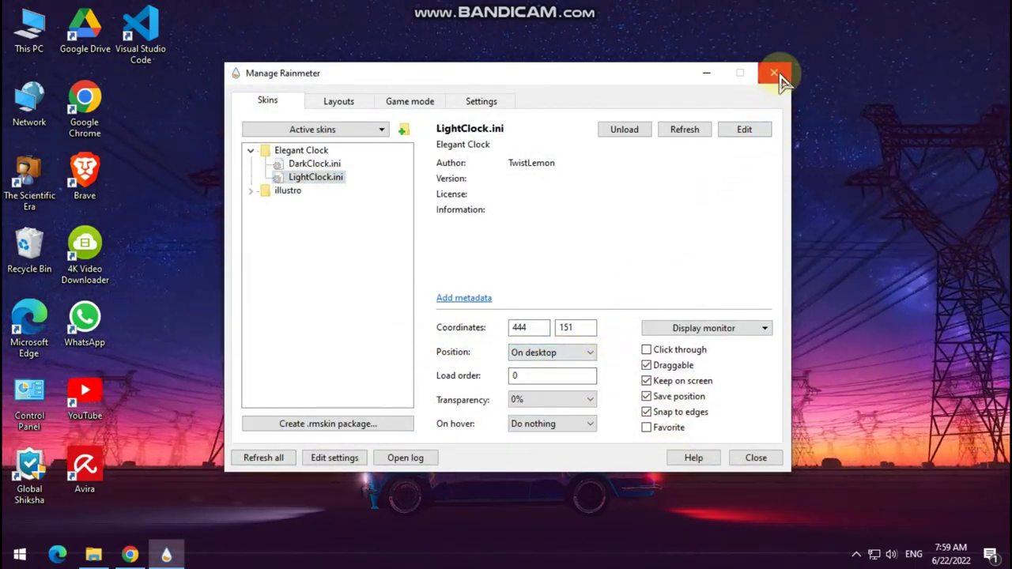
pyautogui.click(775, 73)
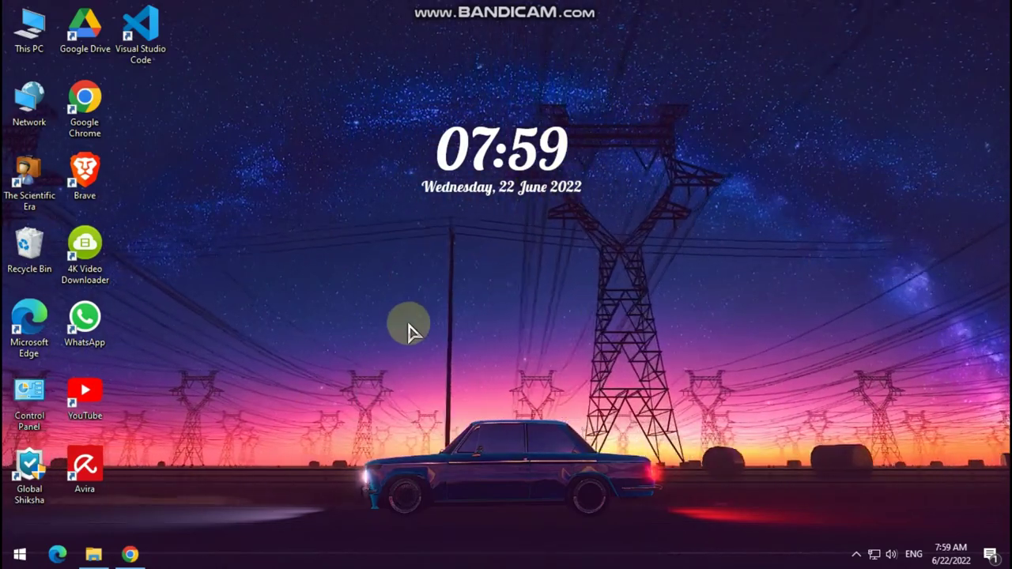
# - Close the minimized browser window showing the Rainmeter site
pyautogui.moveTo(140, 554)
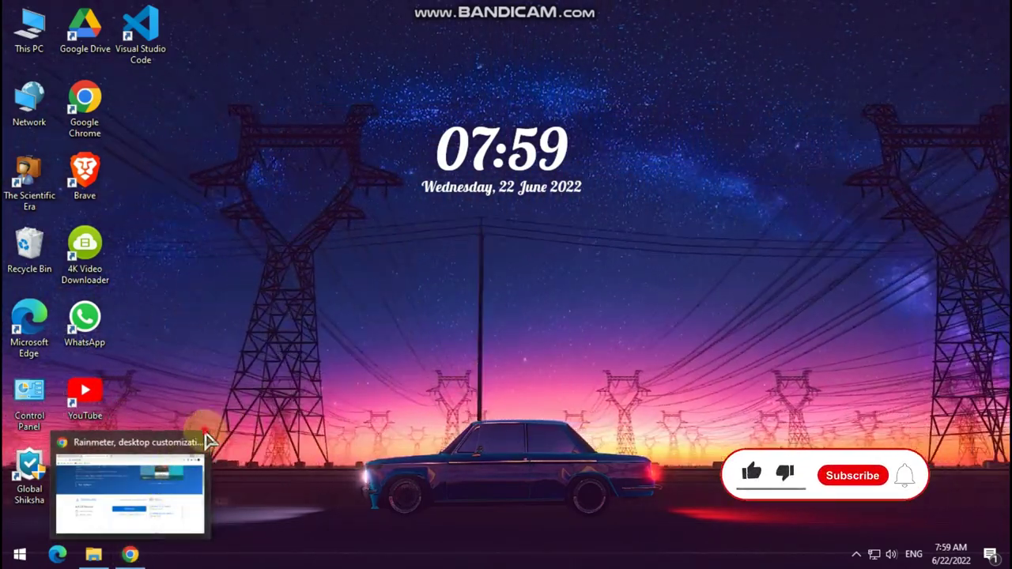